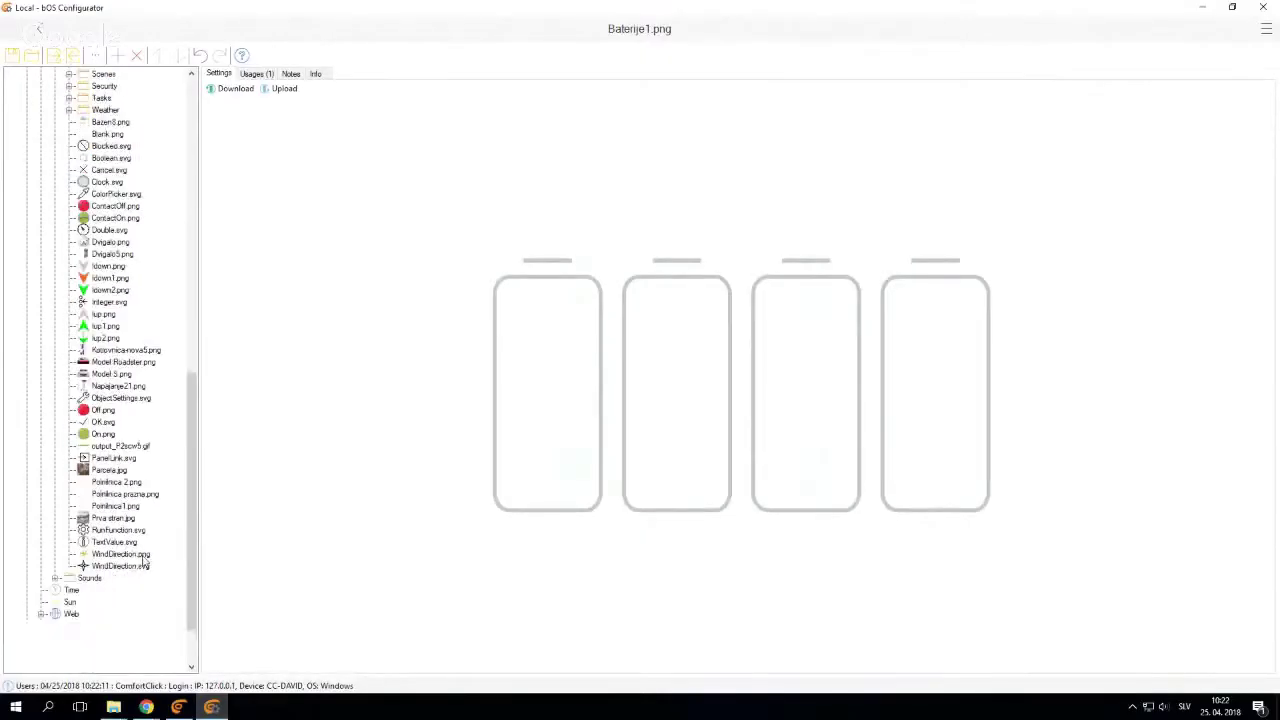
- Move the Webinar theme's Battery tile to location 600, 210
scroll(145, 565, down, 2)
click(77, 650)
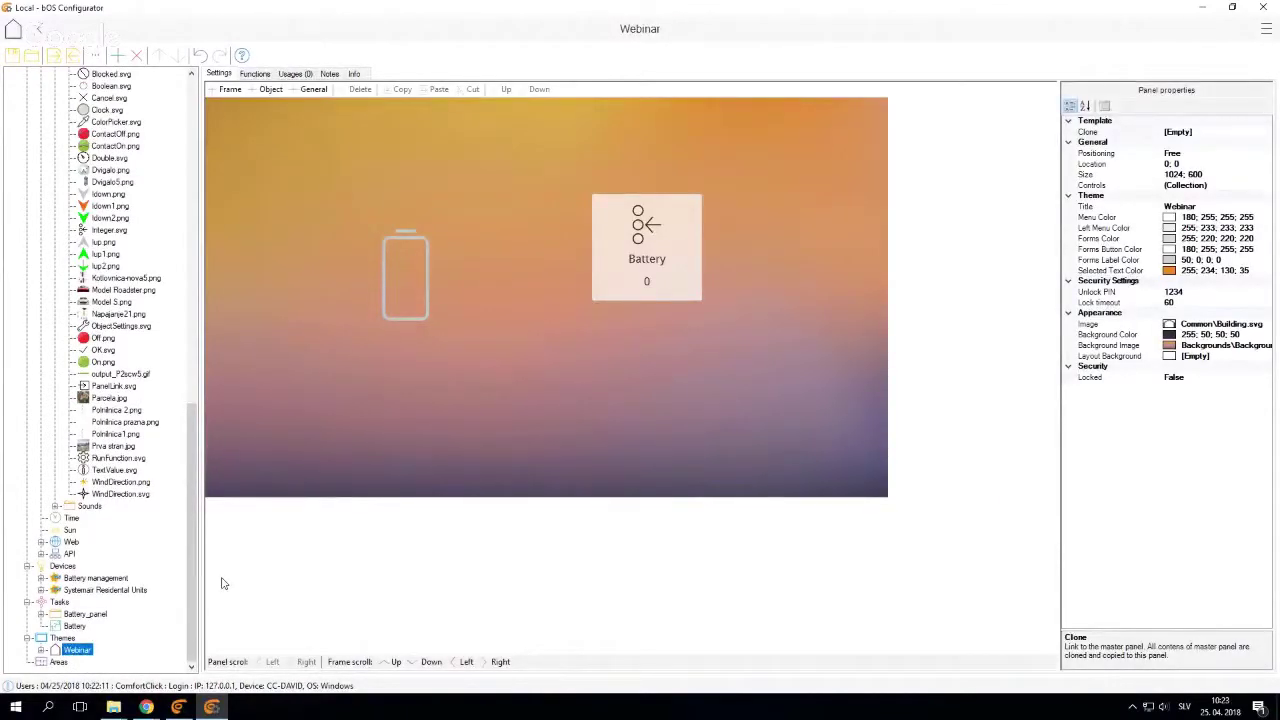
drag(657, 237, 680, 337)
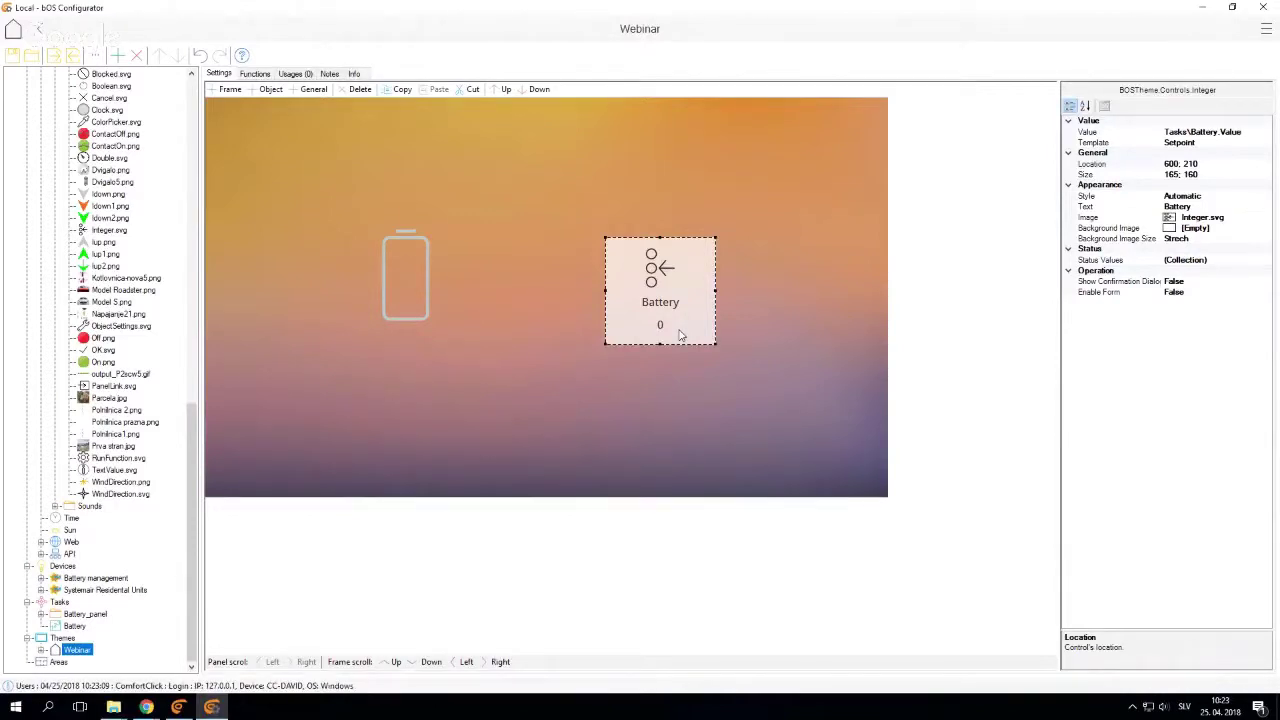
- Collapse the Files and Templates branches of the tree
scroll(42, 384, up, 15)
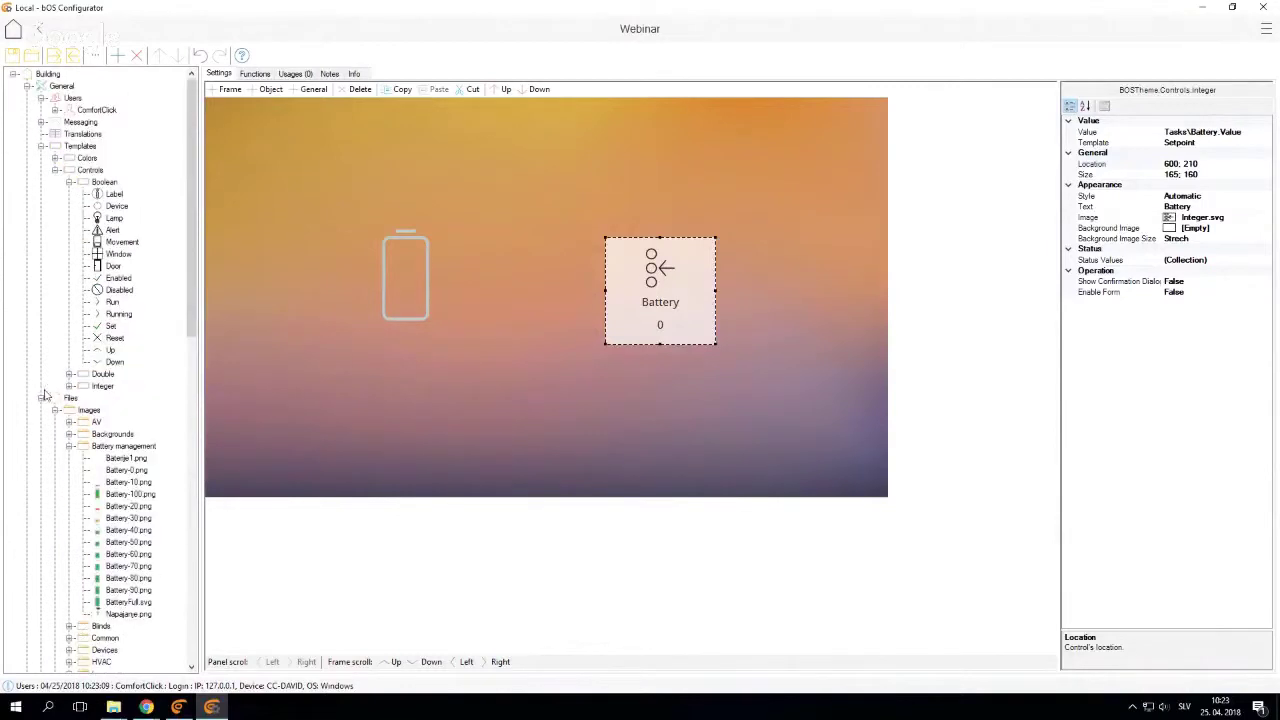
click(41, 398)
click(41, 146)
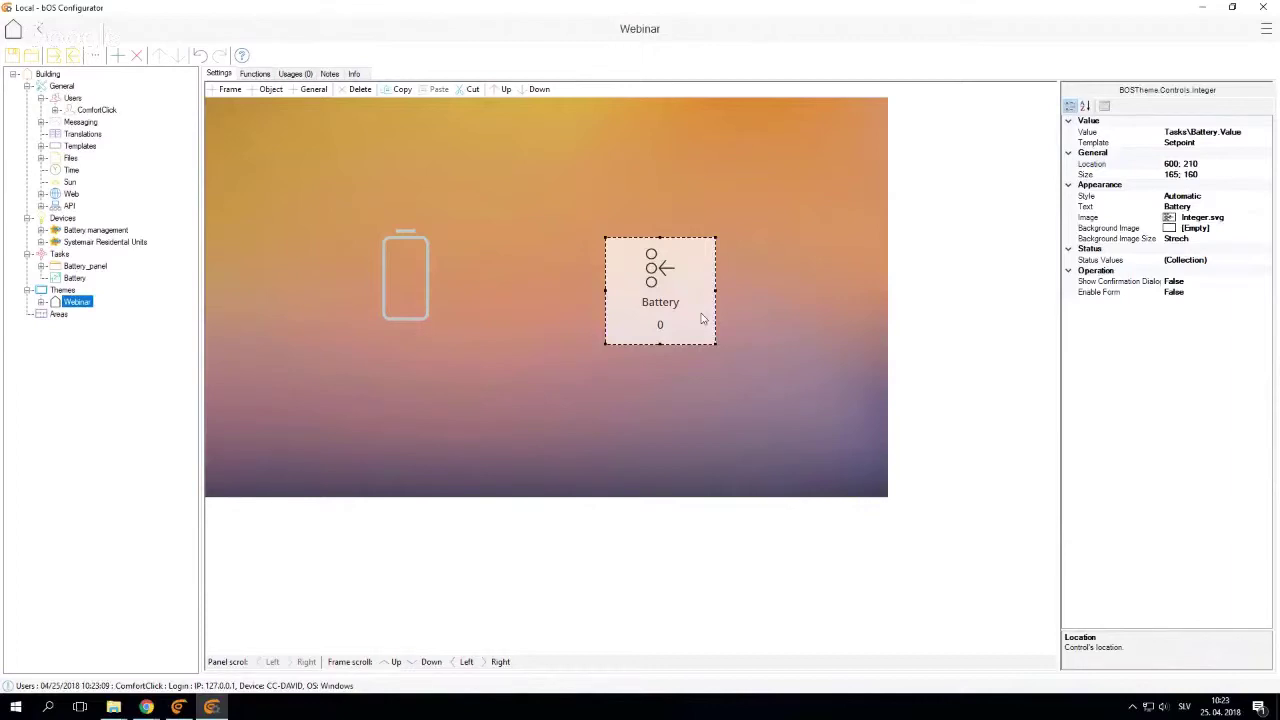
- In bOS Client, lower the Webinar Battery from 100 to 70 in steps of 10, then return
click(178, 707)
drag(474, 593, 618, 617)
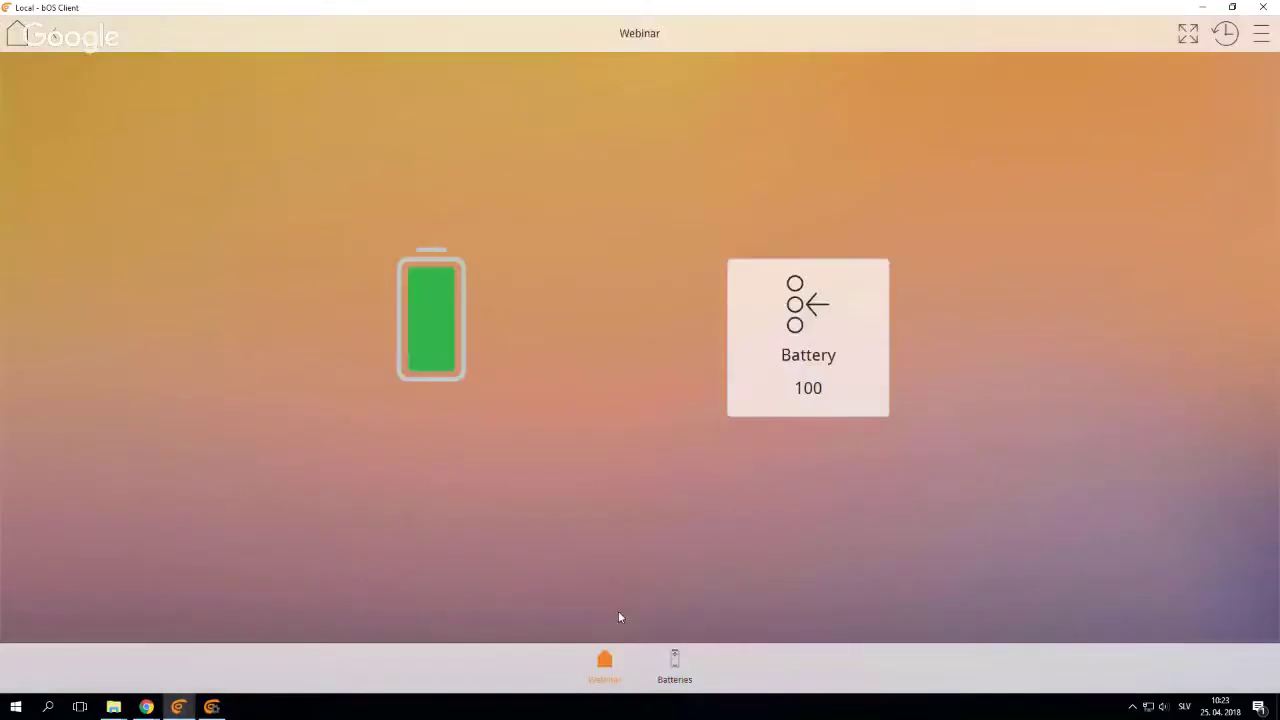
click(798, 377)
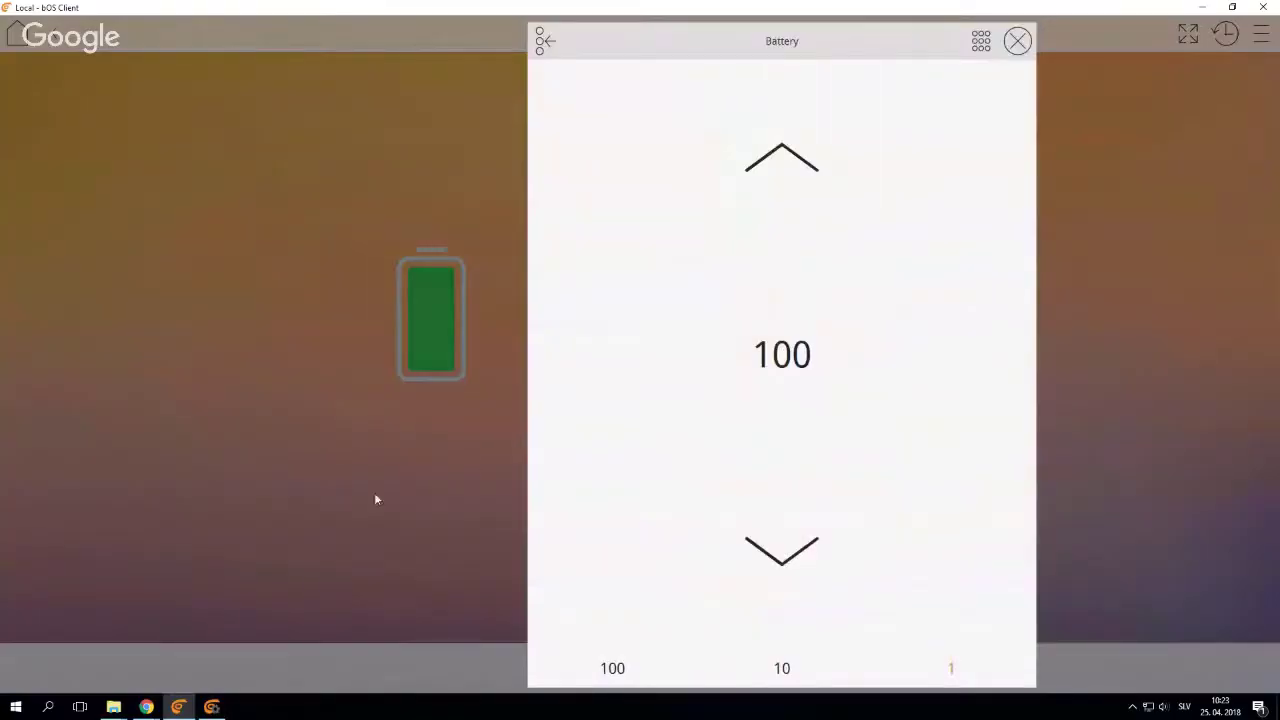
click(376, 499)
click(754, 397)
click(782, 668)
click(787, 557)
click(787, 557)
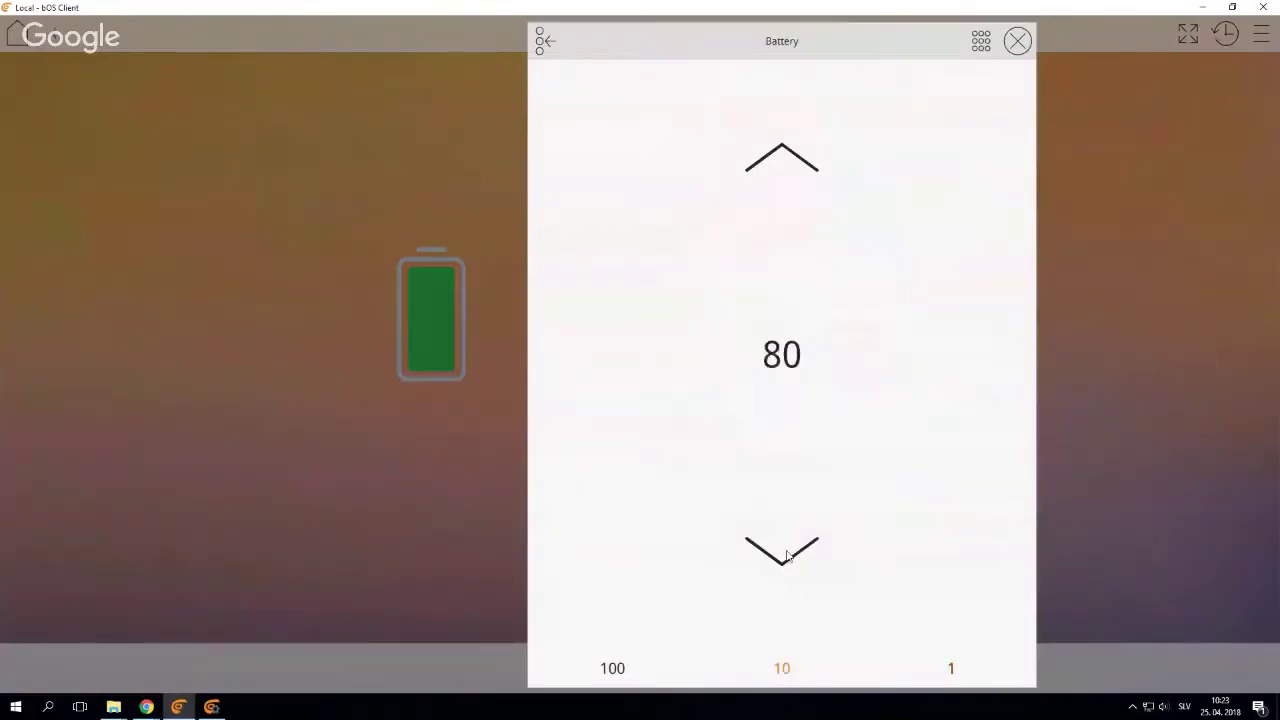
click(787, 557)
click(459, 550)
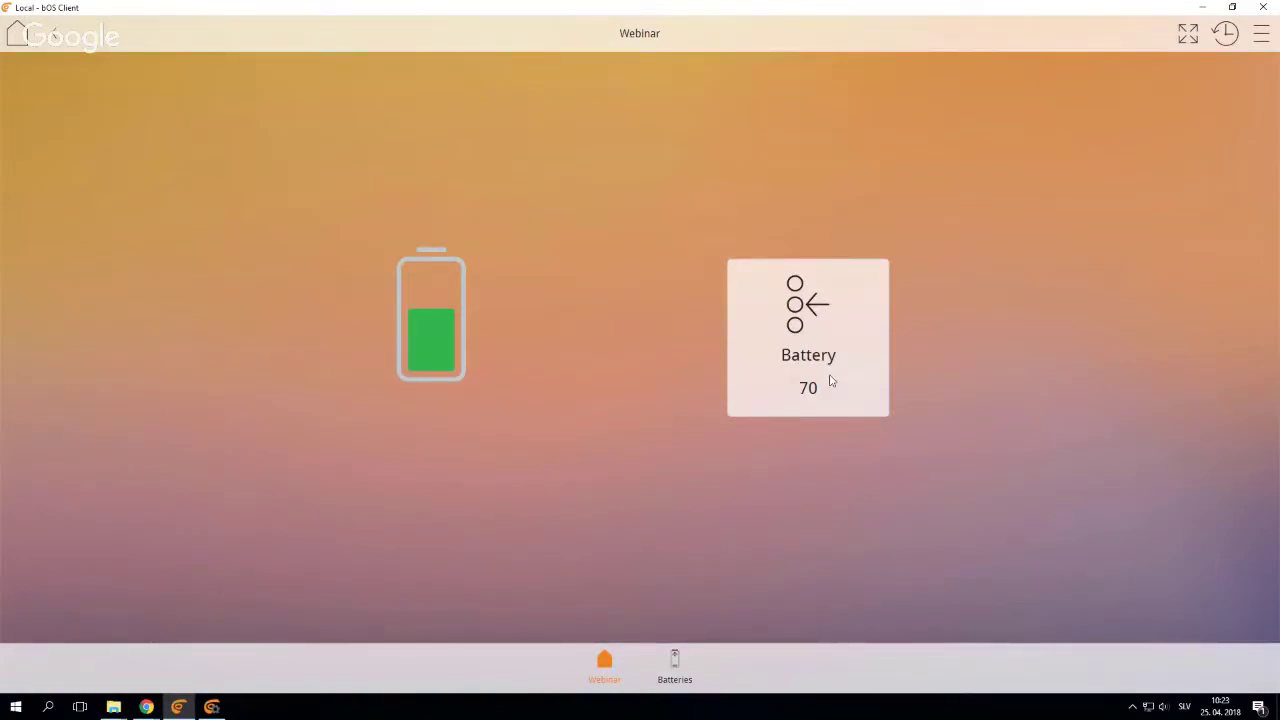
click(211, 707)
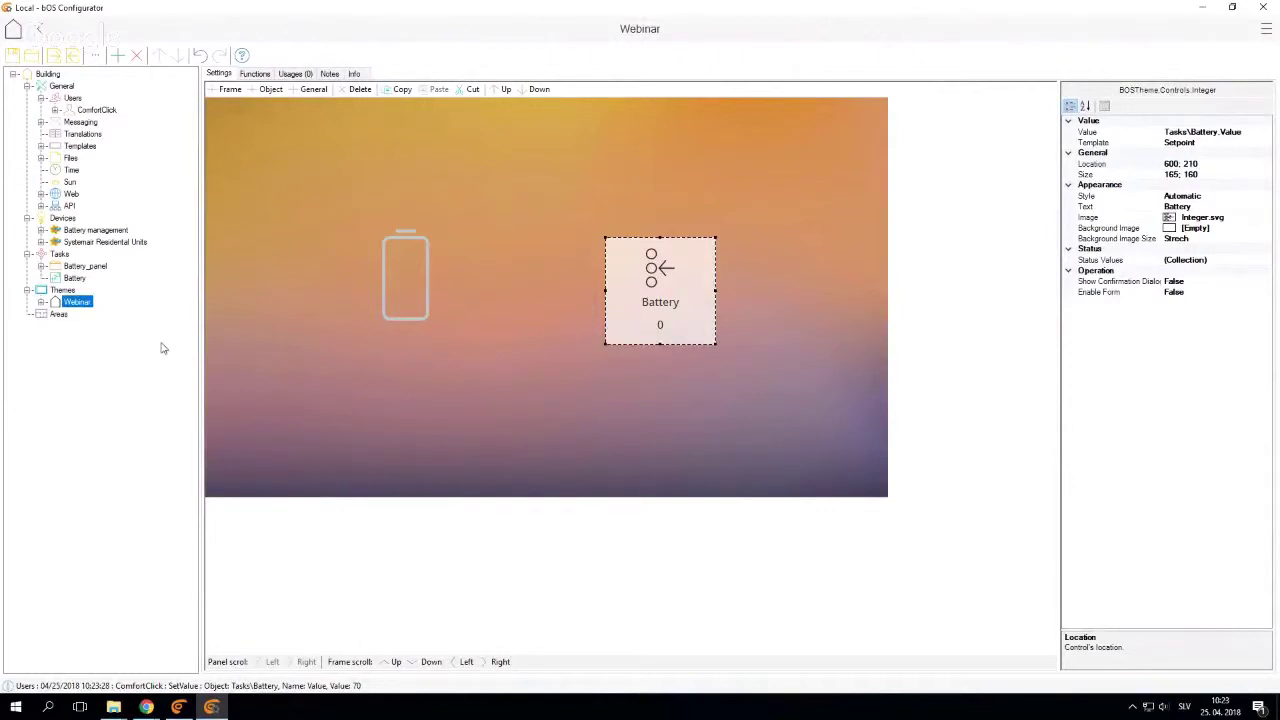
- Add a theme control panel named Form_panel under Tasks
click(59, 254)
right_click(55, 255)
click(70, 261)
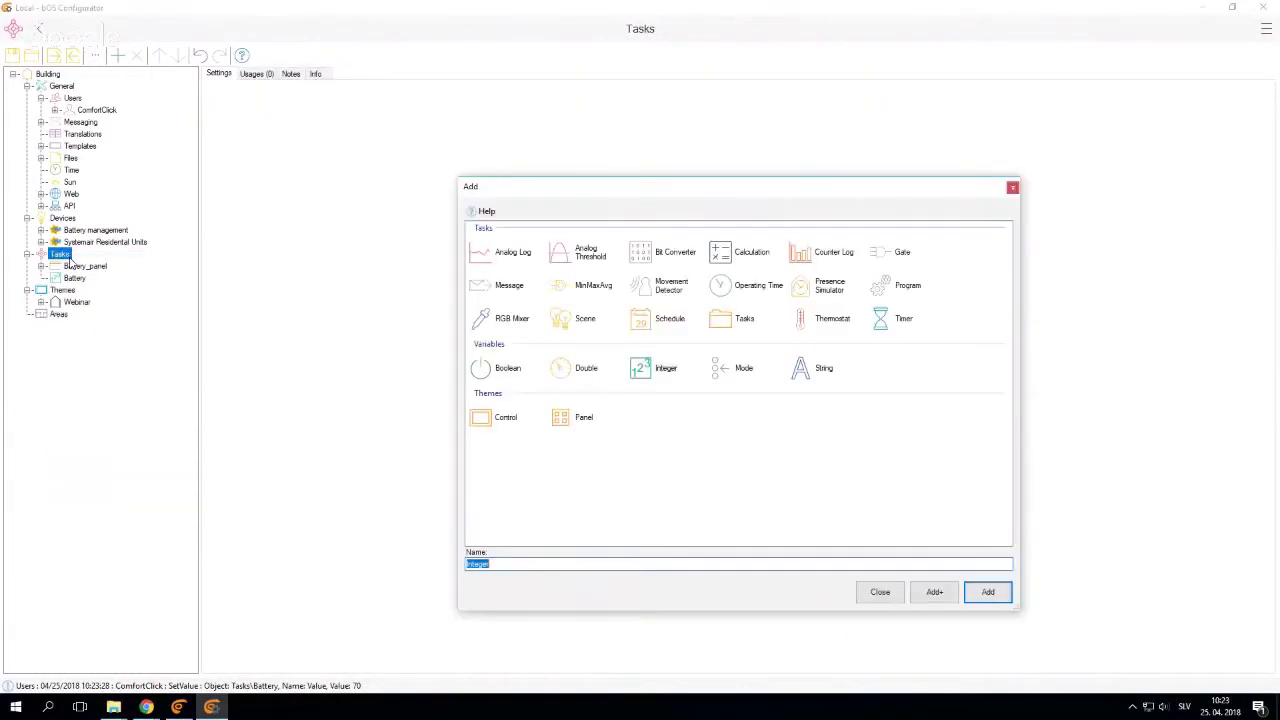
click(505, 416)
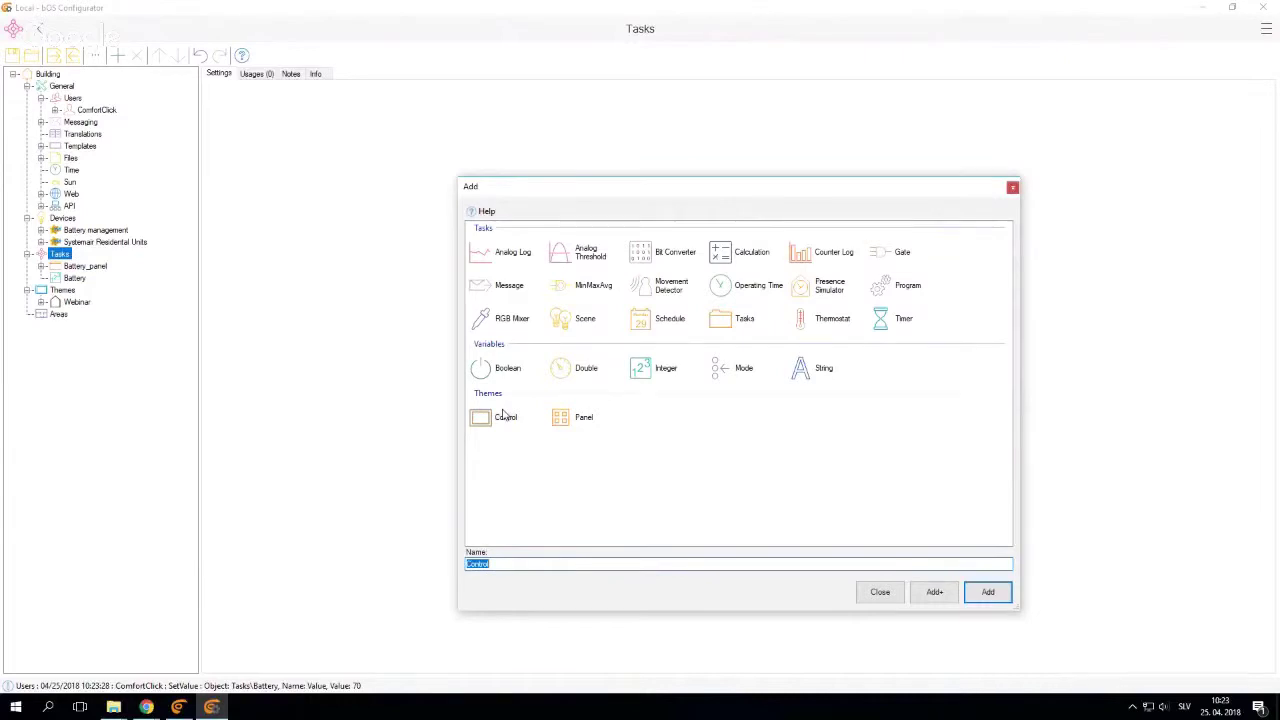
text(Form_panel)
key(Return)
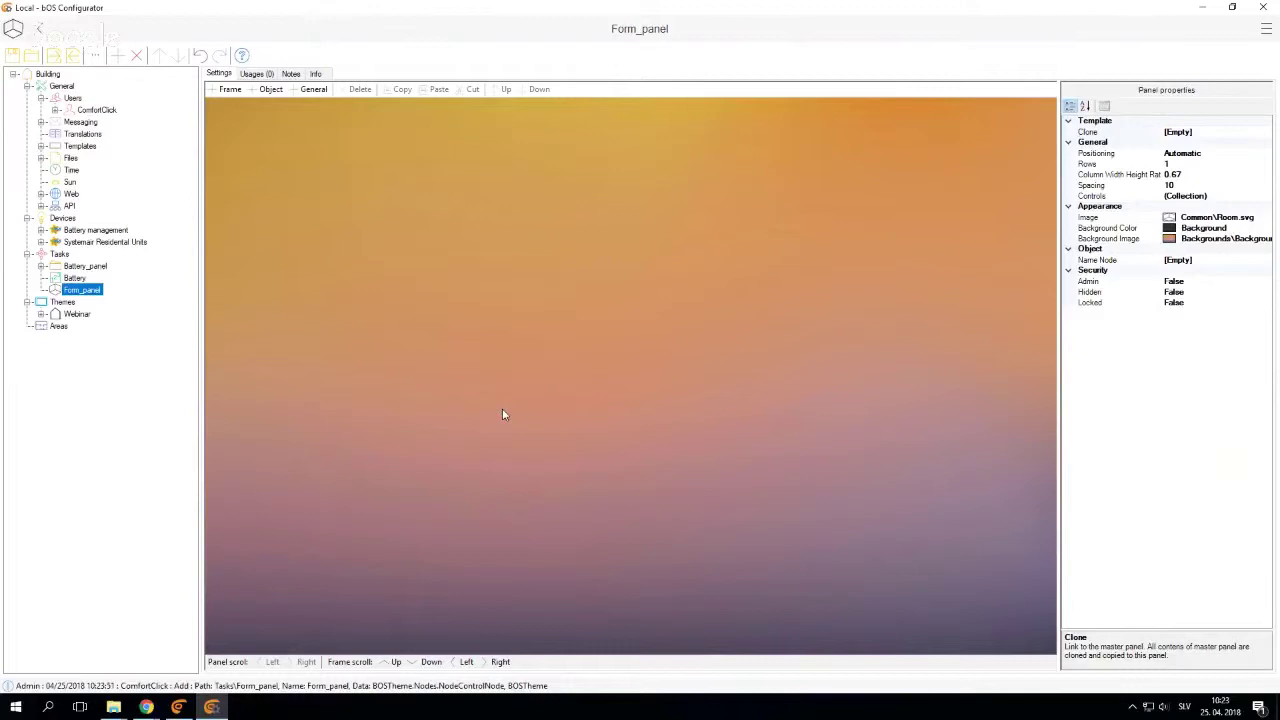
- Add a Boolean variable named ON/OFF under Tasks
click(60, 255)
right_click(58, 256)
click(82, 262)
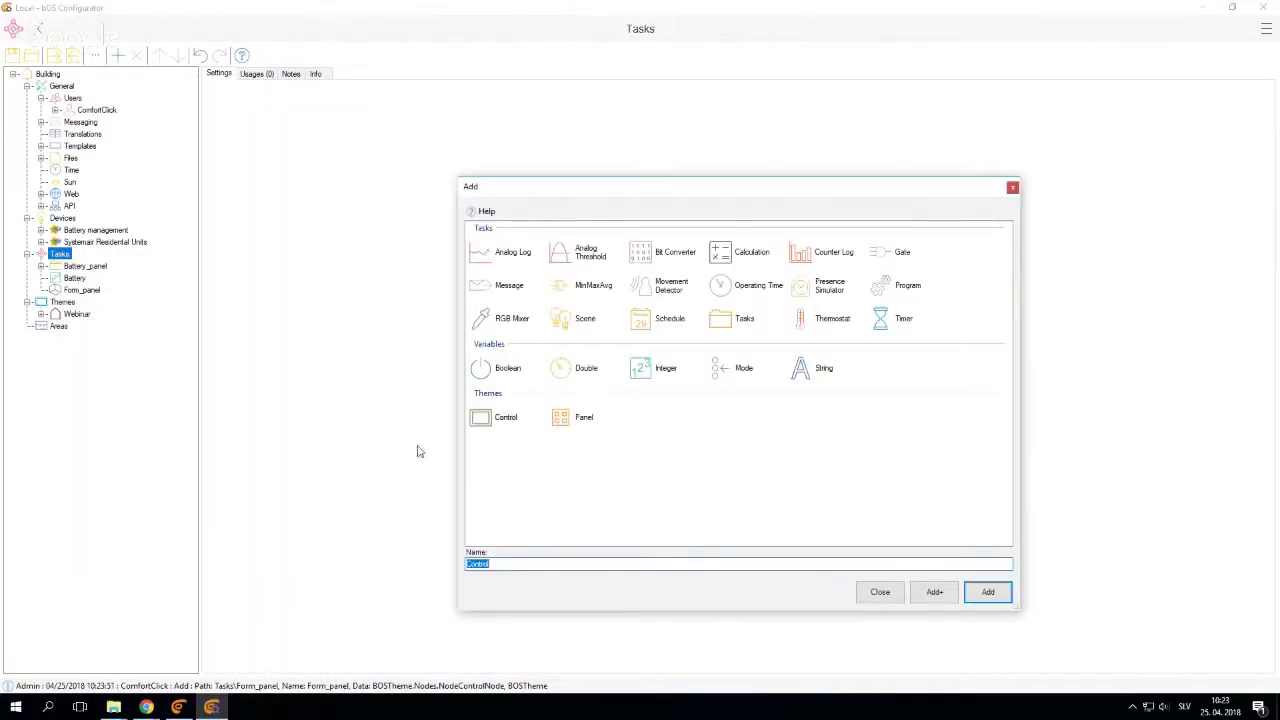
text(O)
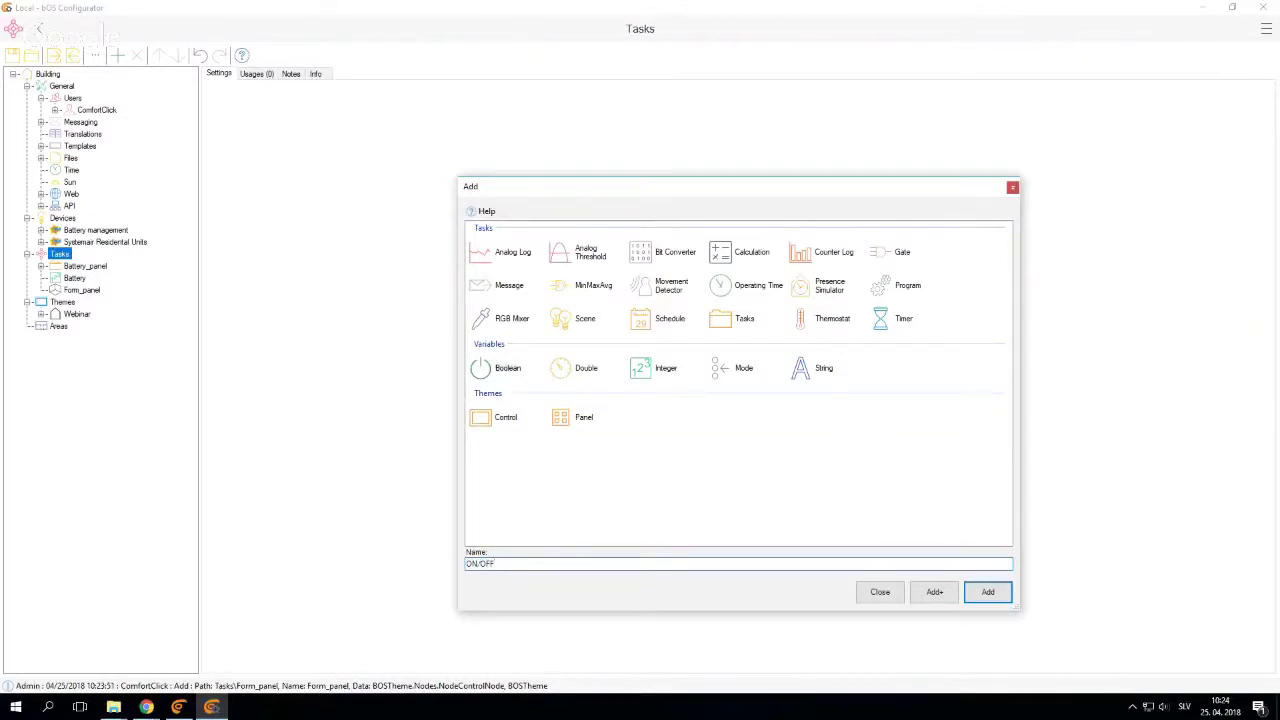
text(N/OFF)
click(987, 591)
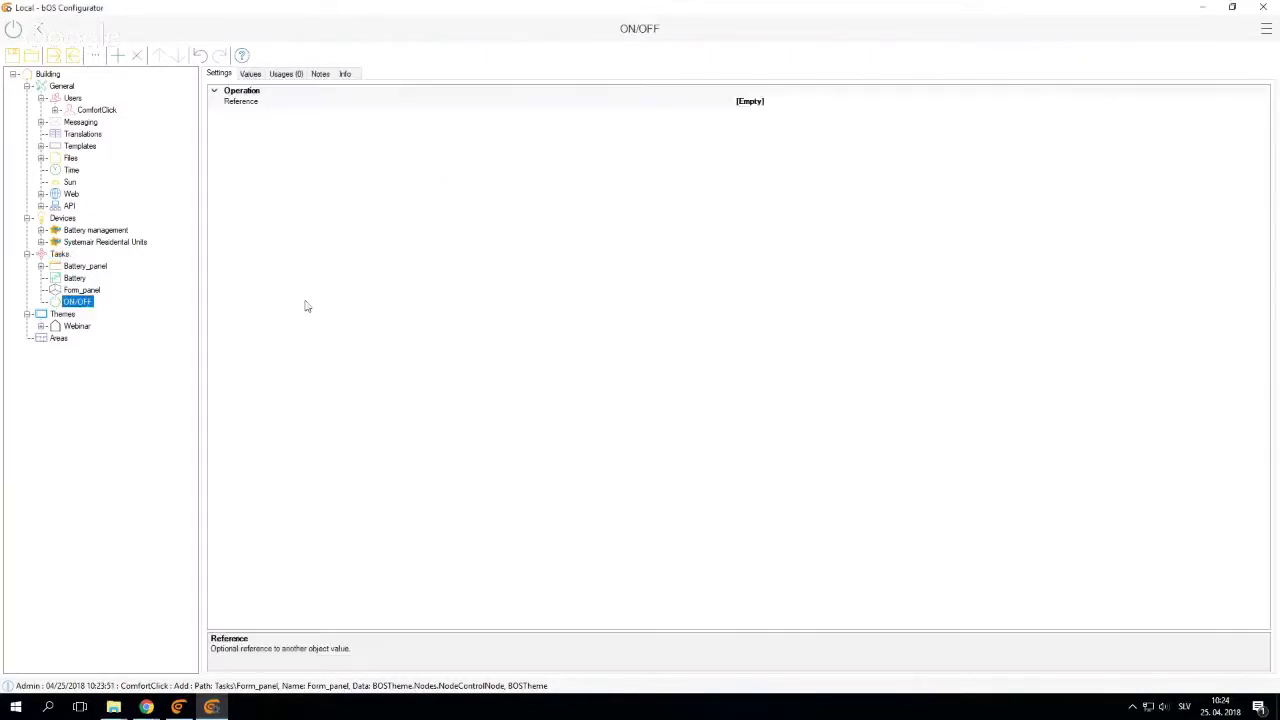
- Add a Double variable named CURRENT VALUE under Tasks
right_click(62, 258)
click(82, 262)
click(570, 373)
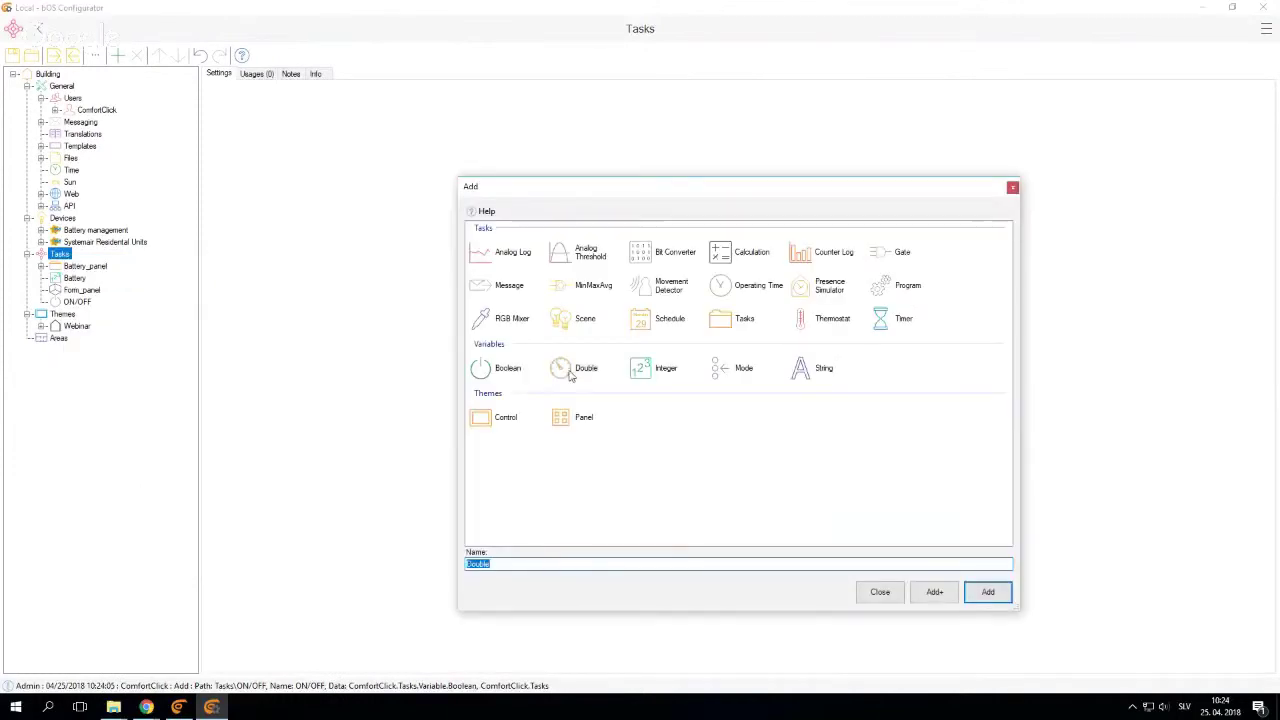
text(CURRENT VALUE)
key(Return)
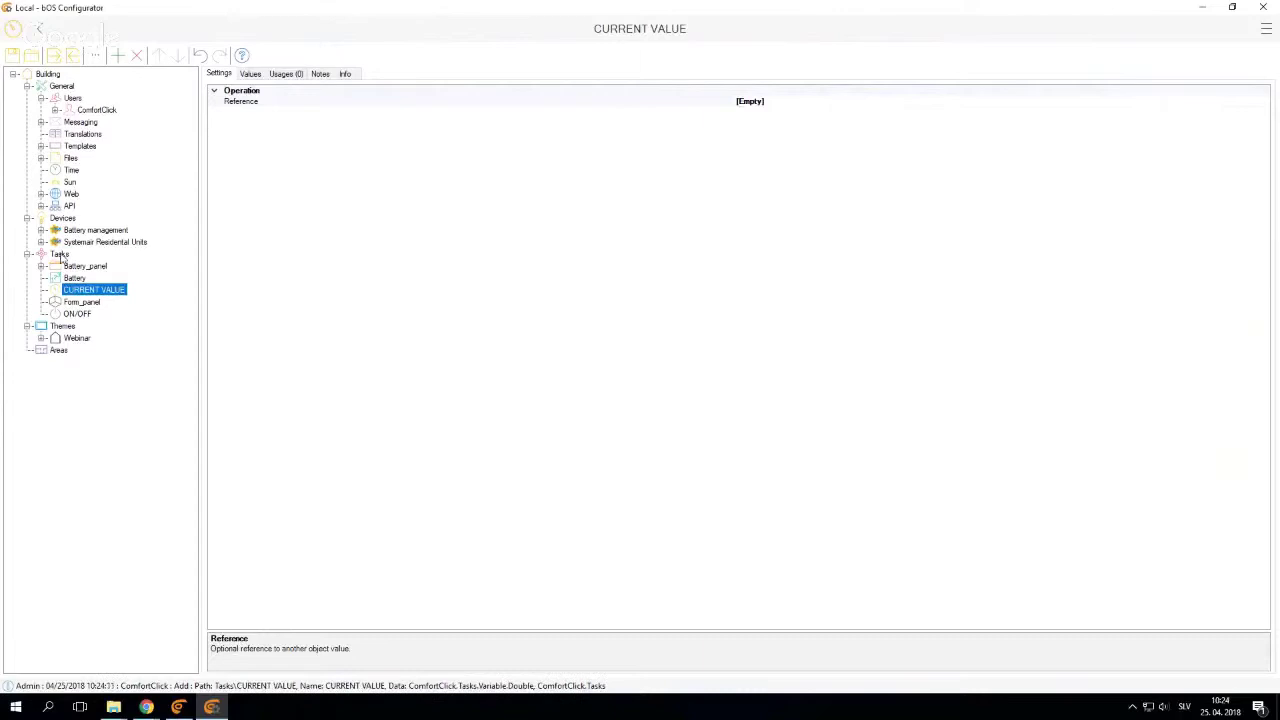
- Add an Integer variable named SET VALUE under Tasks
right_click(62, 255)
click(77, 262)
click(660, 372)
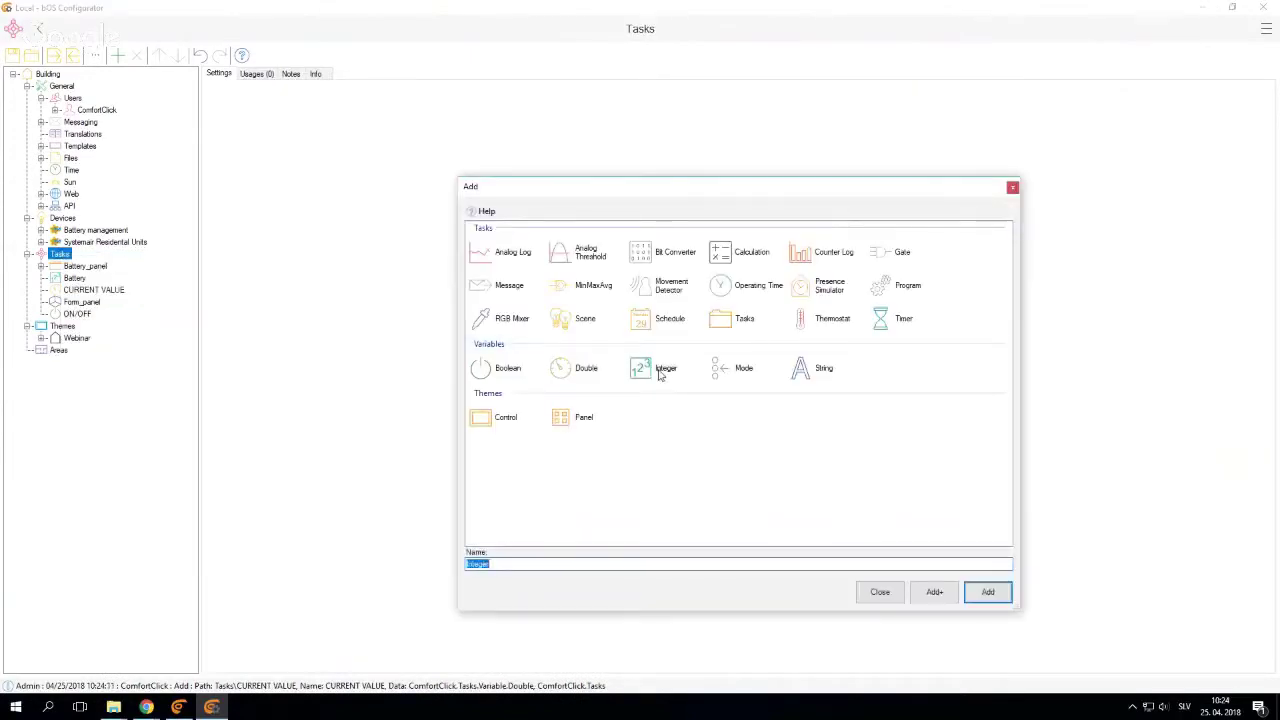
text(SET VALUE)
key(Return)
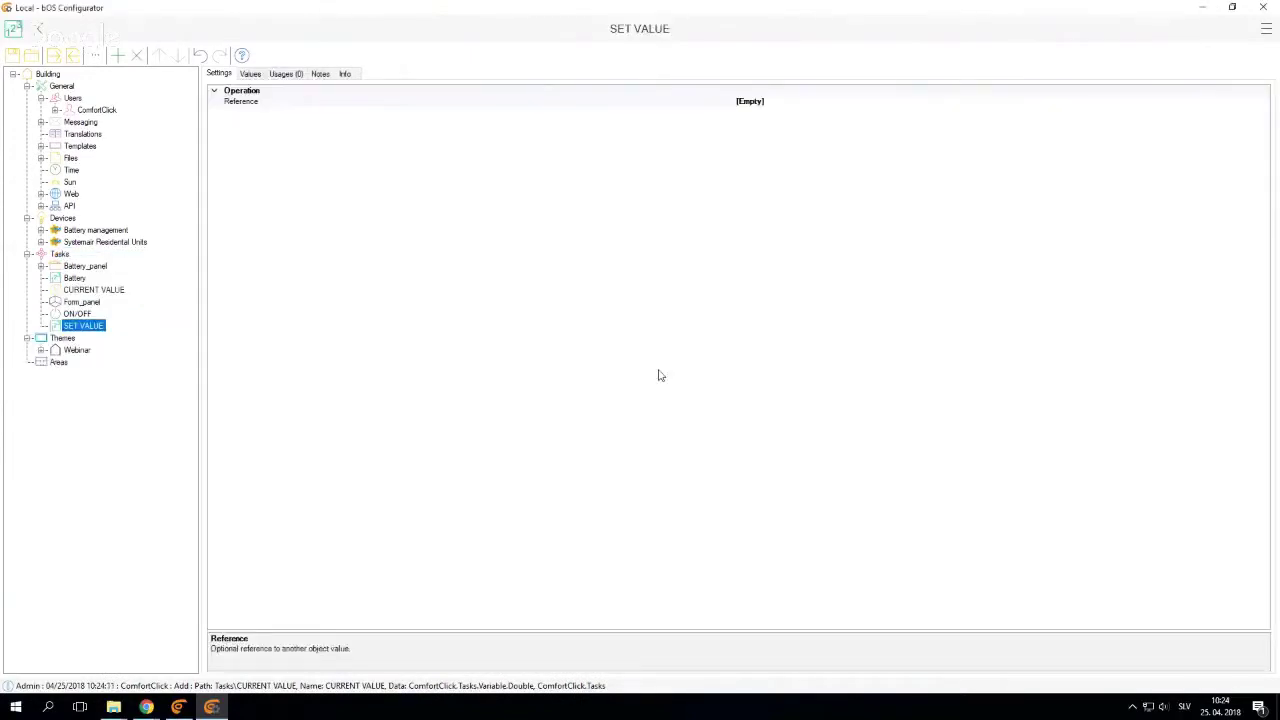
- Add a frame to Form_panel and place the ON/OFF toggle at its top
click(82, 301)
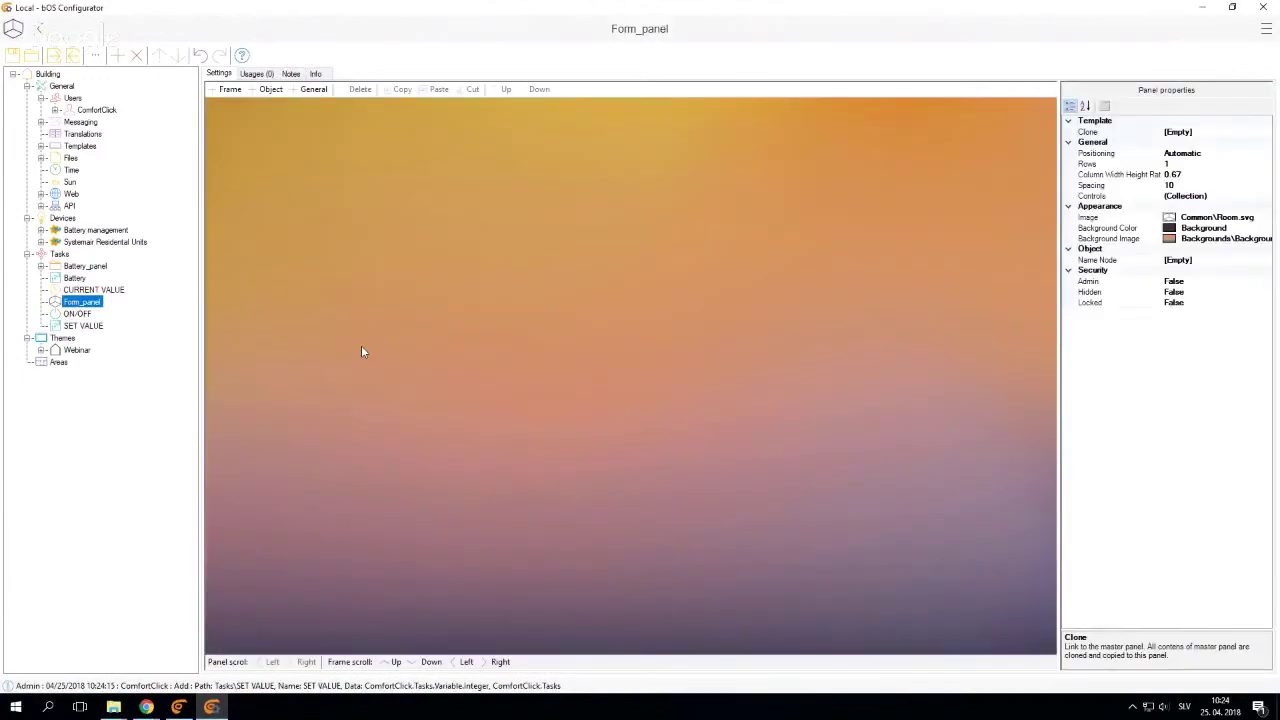
right_click(471, 332)
click(500, 358)
key(Return)
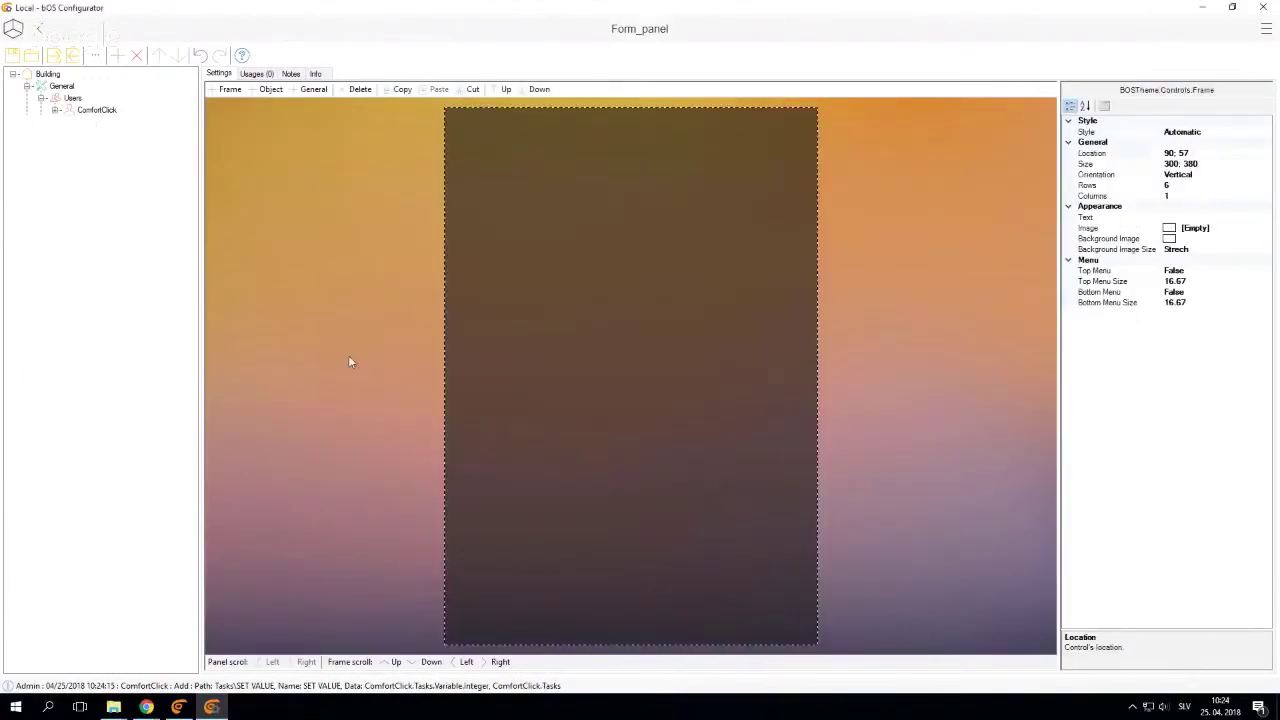
drag(78, 318, 596, 238)
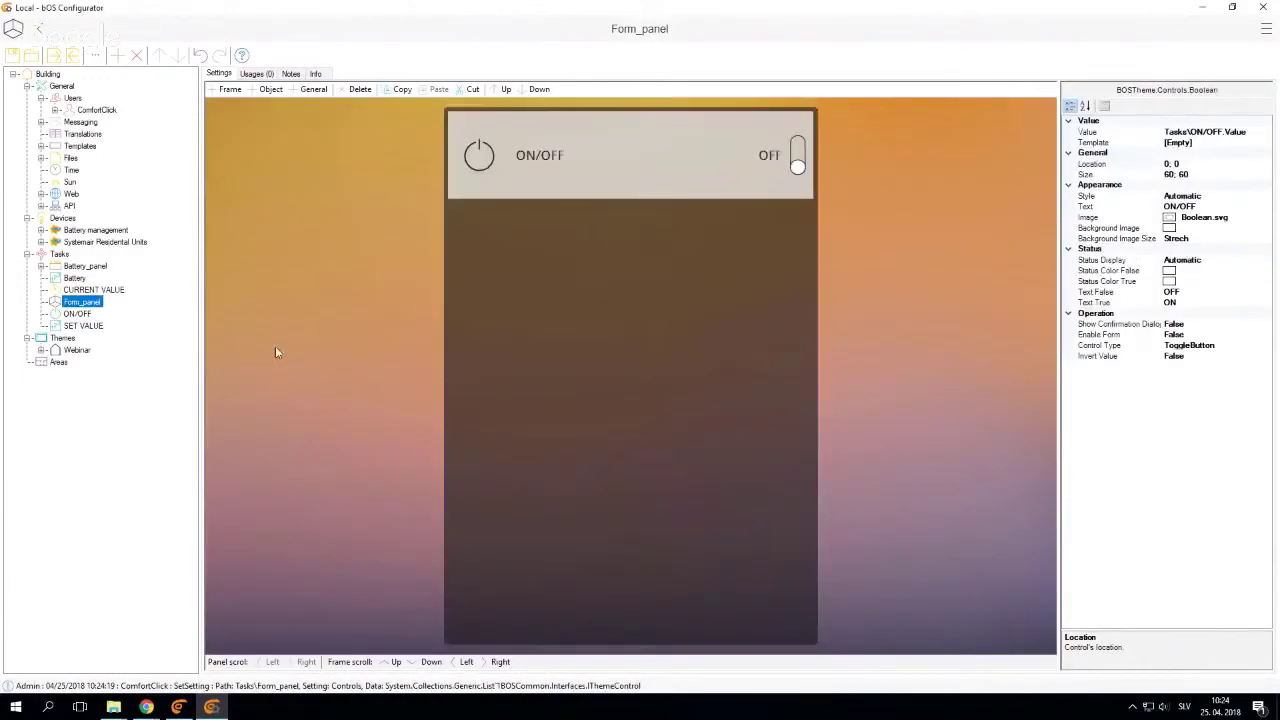
- Set the SET VALUE value's template to Setpoint
click(95, 327)
click(251, 74)
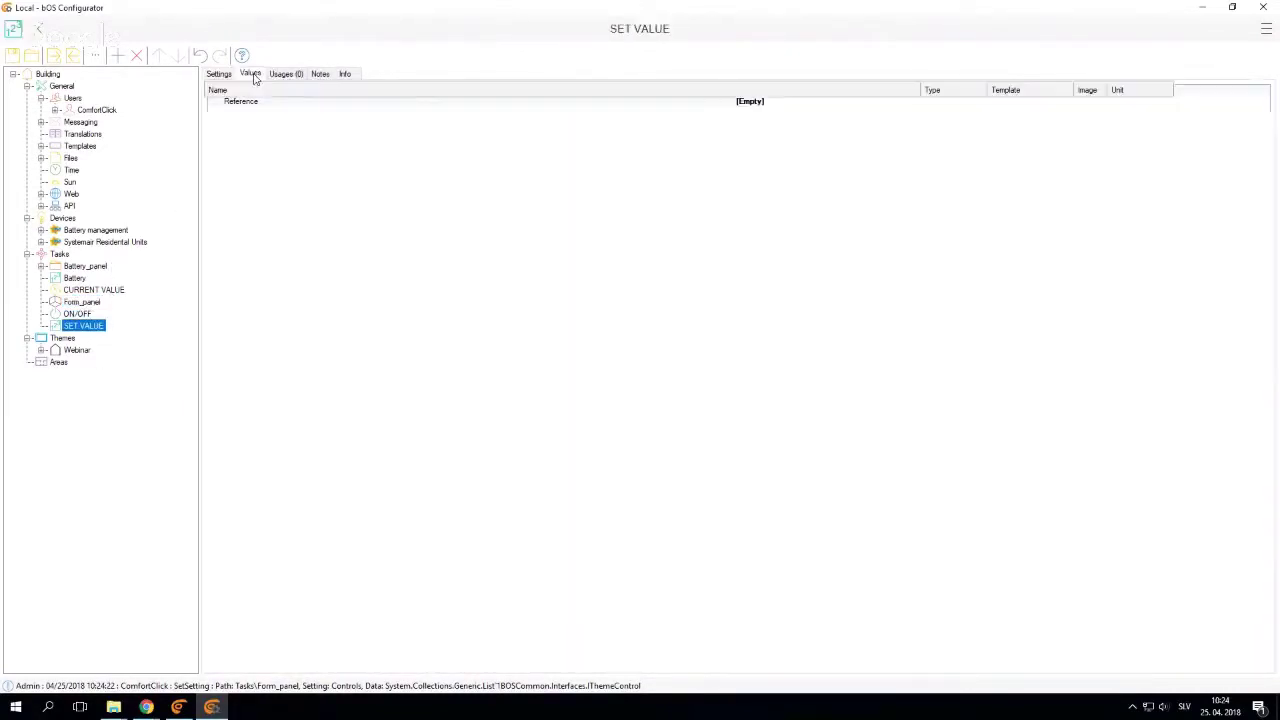
click(1108, 104)
click(1066, 105)
click(1066, 105)
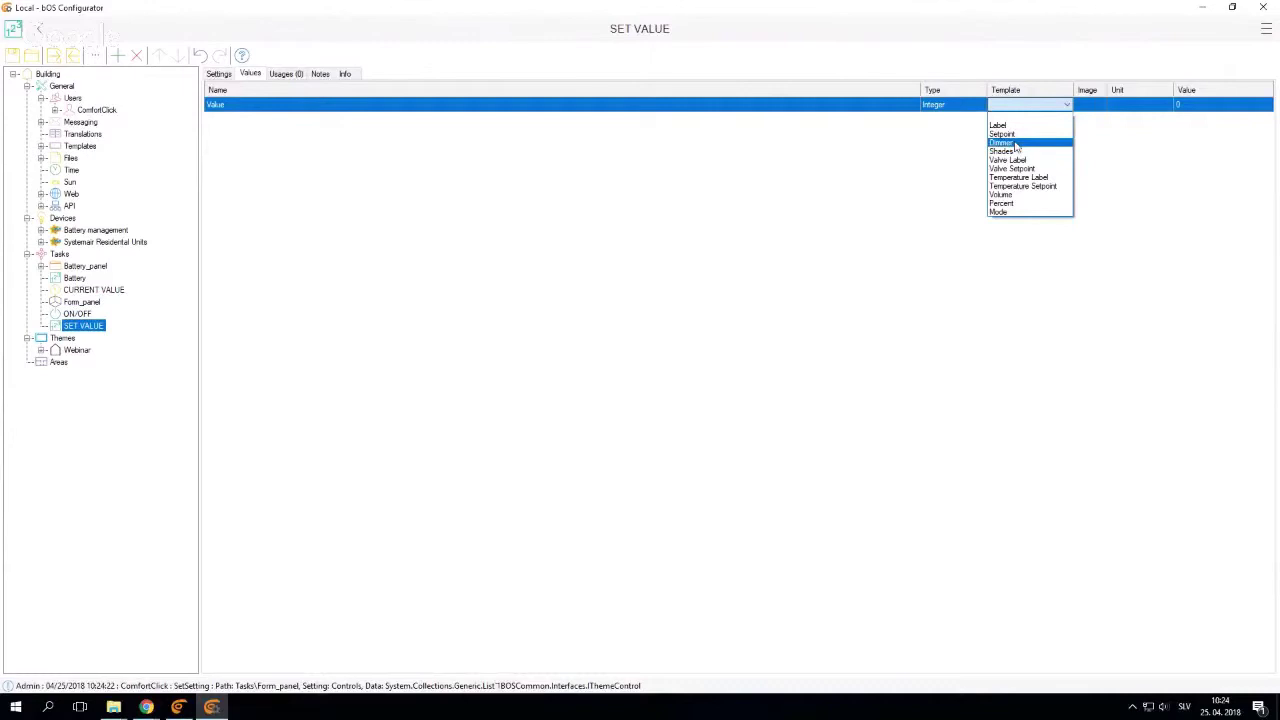
click(1002, 133)
- Drag SET VALUE and CURRENT VALUE into Form_panel, then open the Webinar theme
click(81, 303)
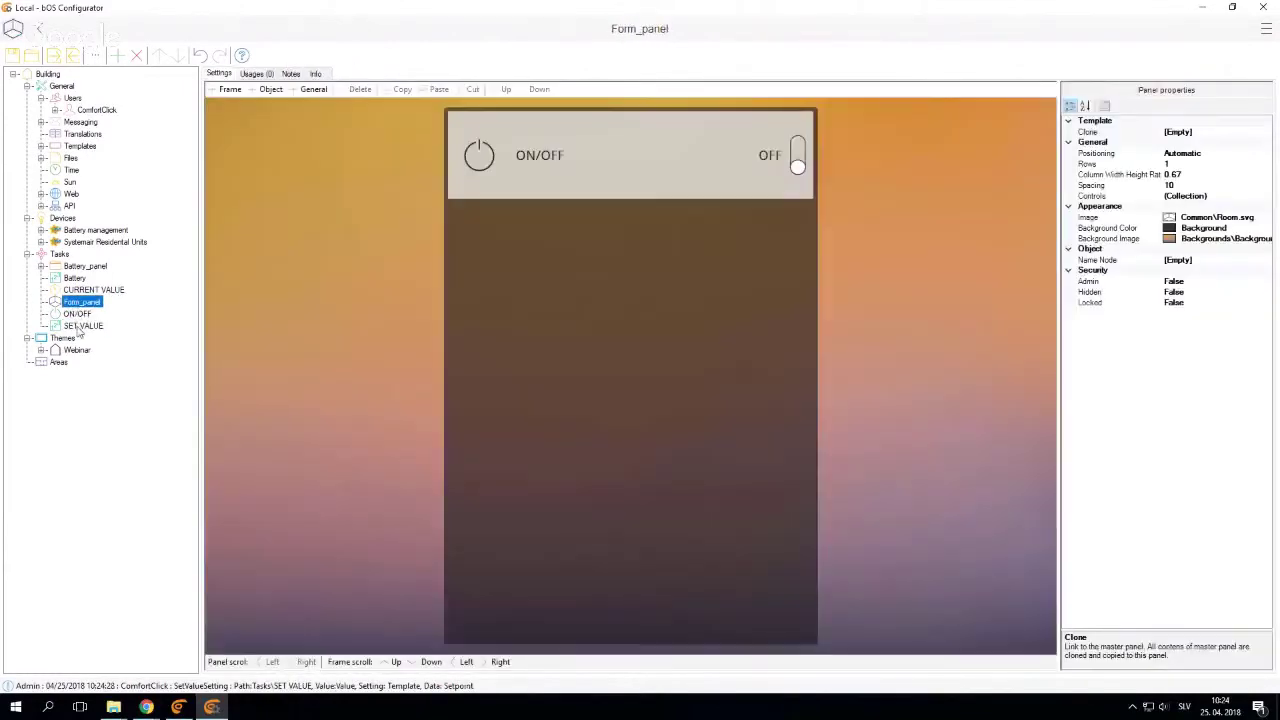
drag(78, 332, 554, 309)
drag(96, 291, 573, 355)
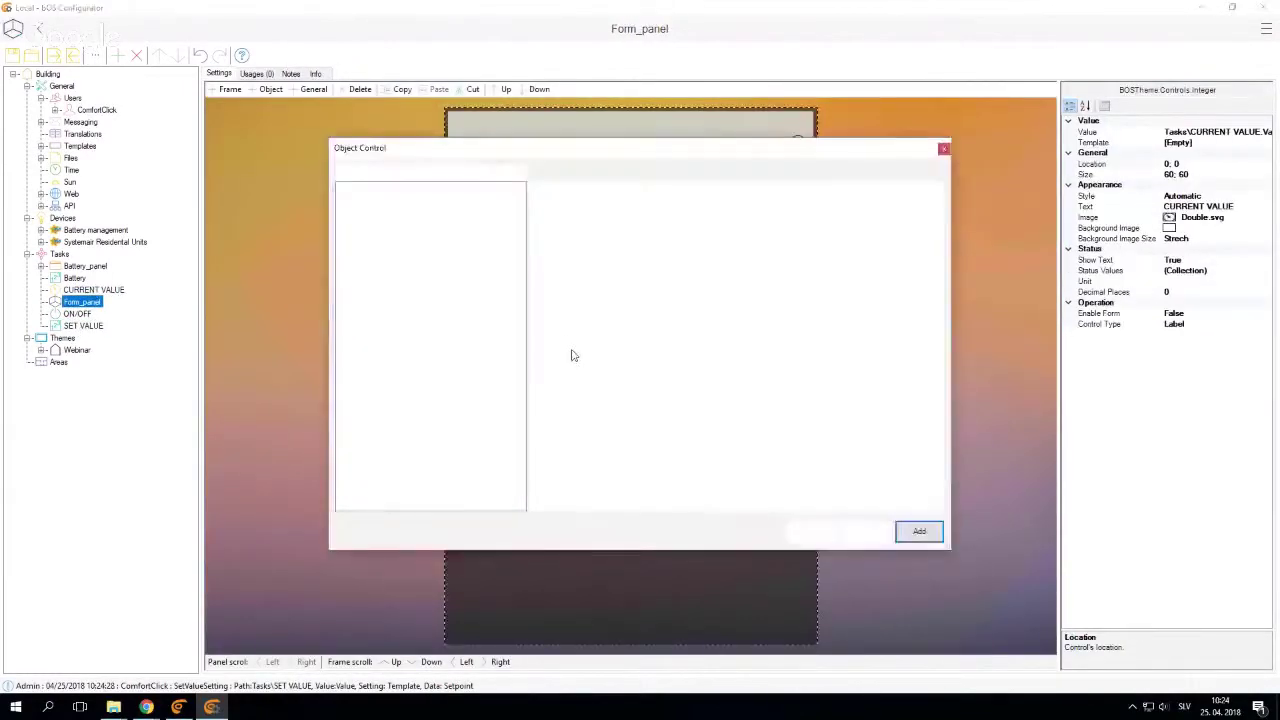
click(77, 350)
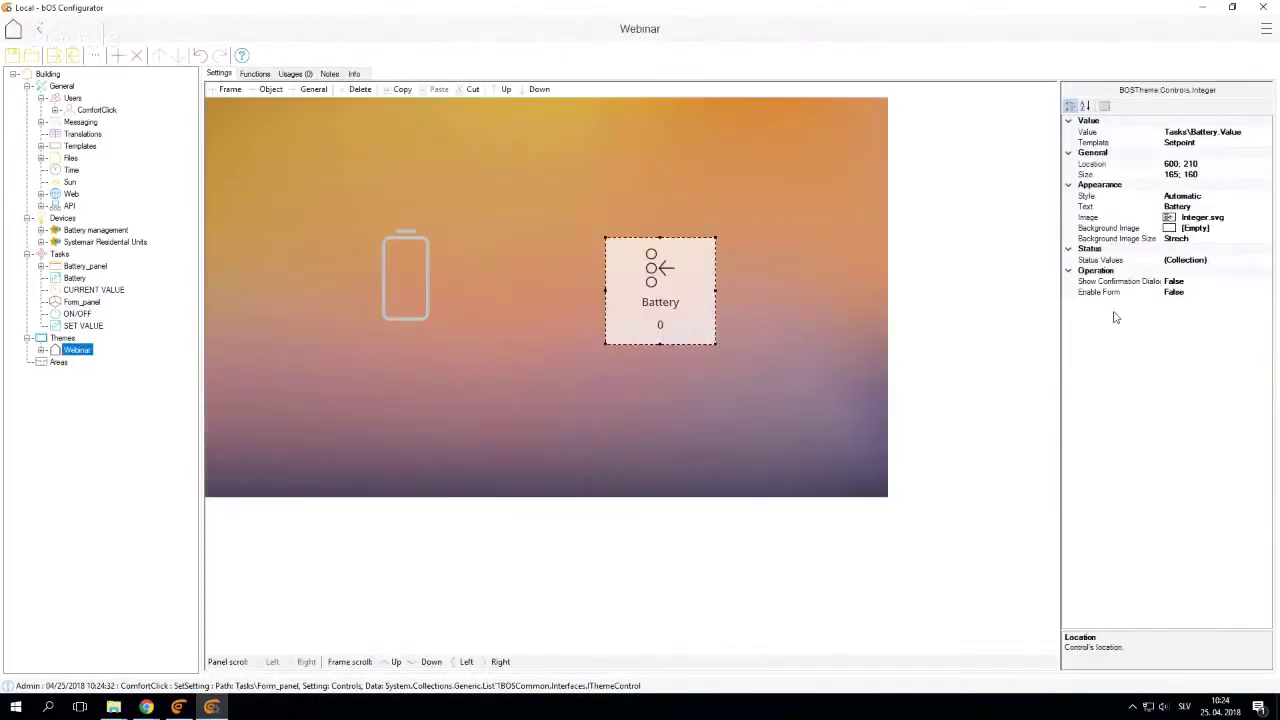
- Set the Battery control's Enable Form to True and its Form Panel to Tasks\Form_panel
double_click(1100, 292)
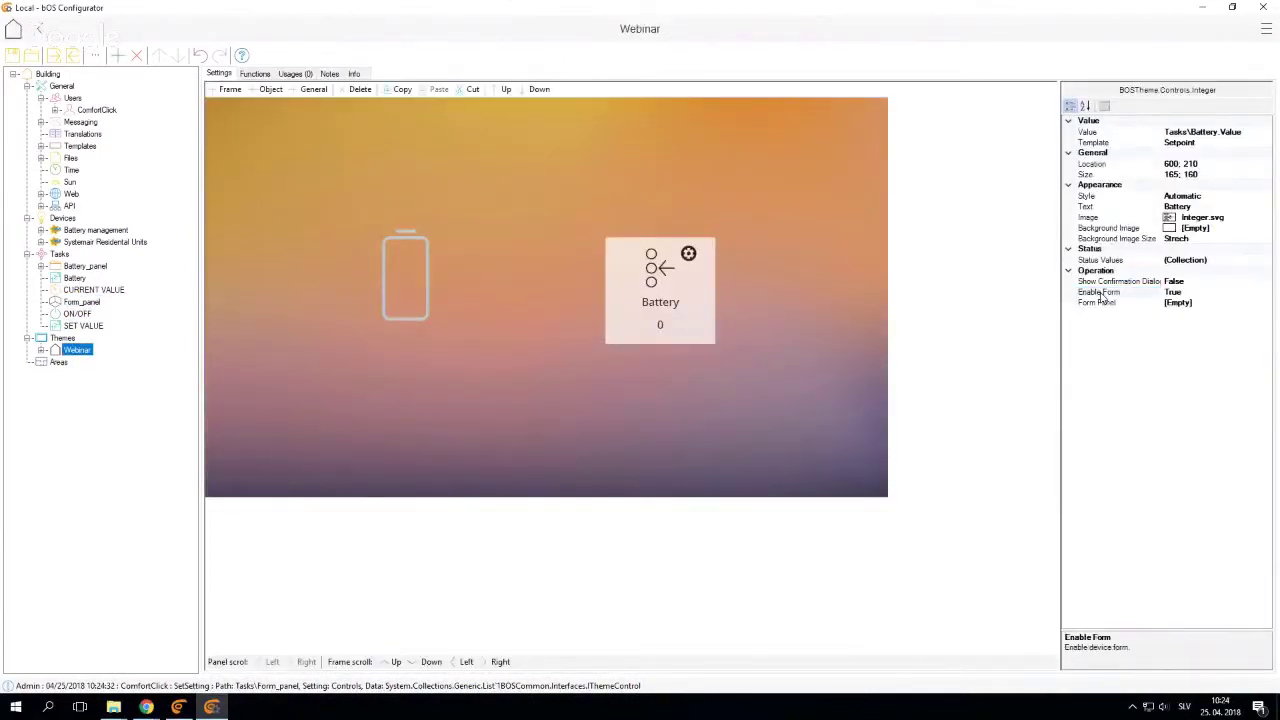
click(1103, 303)
click(1264, 307)
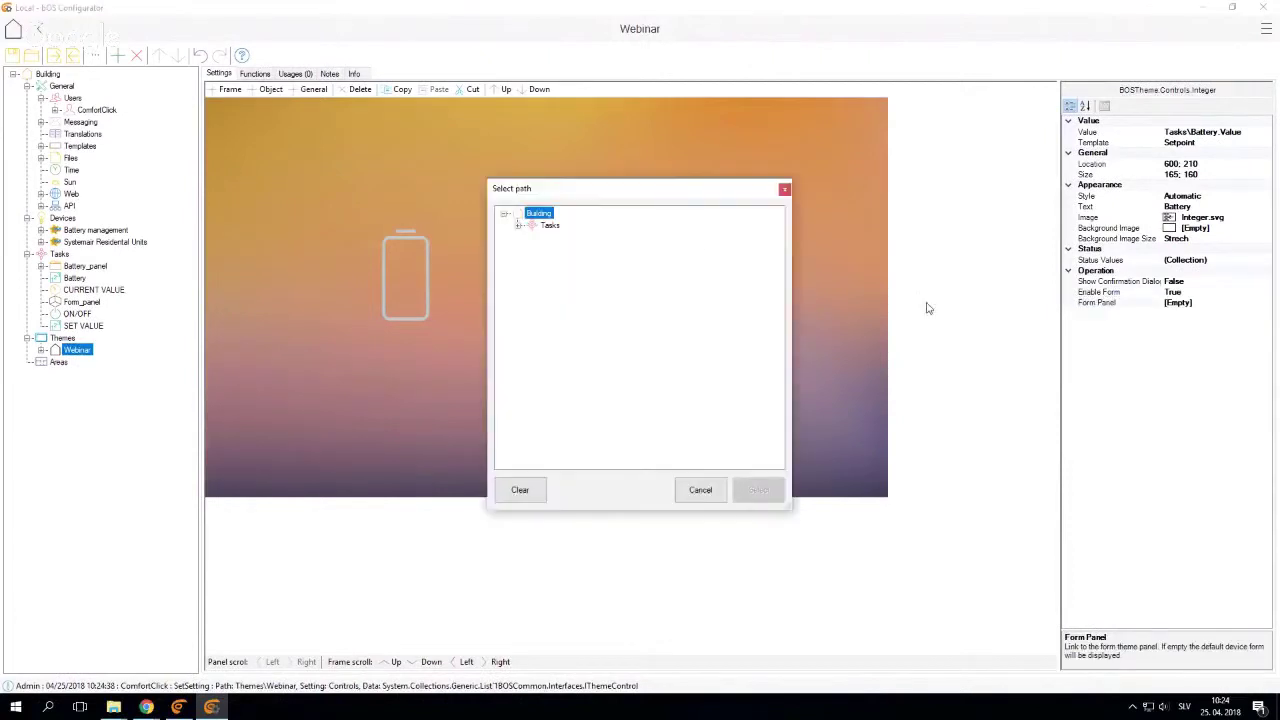
click(518, 226)
click(570, 241)
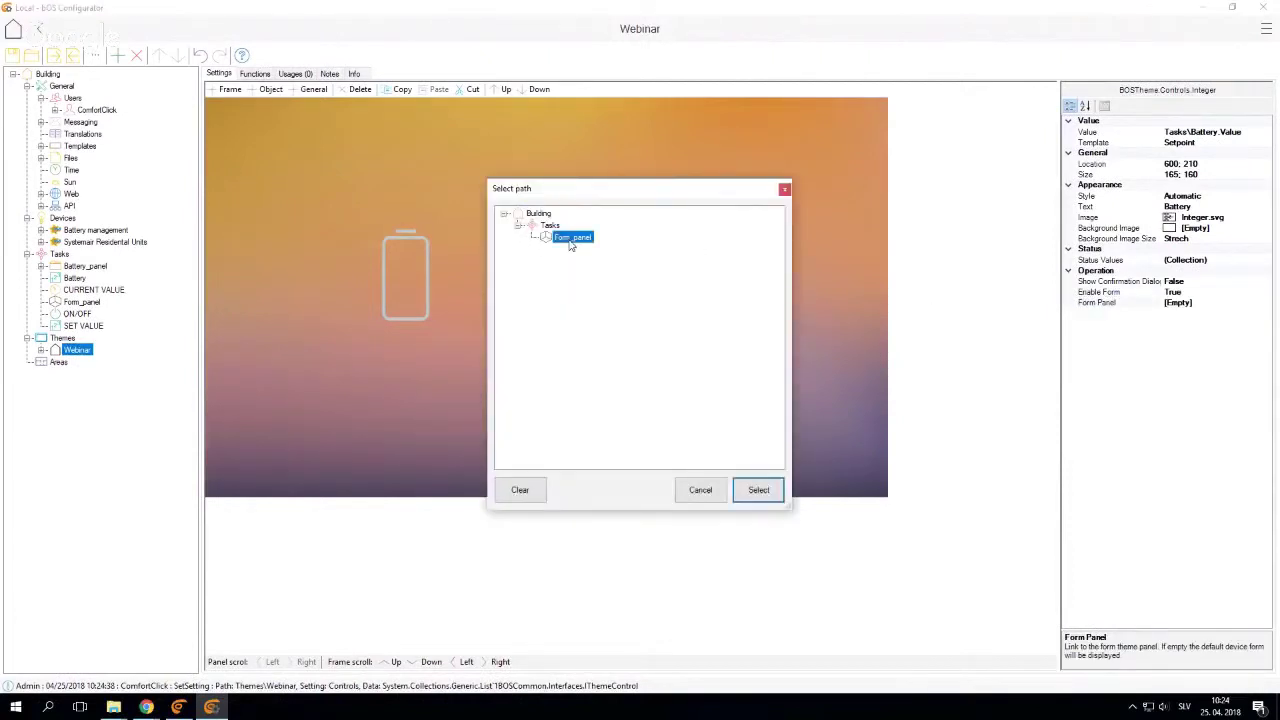
click(776, 496)
- In bOS Client, set the Battery value to 80 using steps of 10
key(alt+Tab)
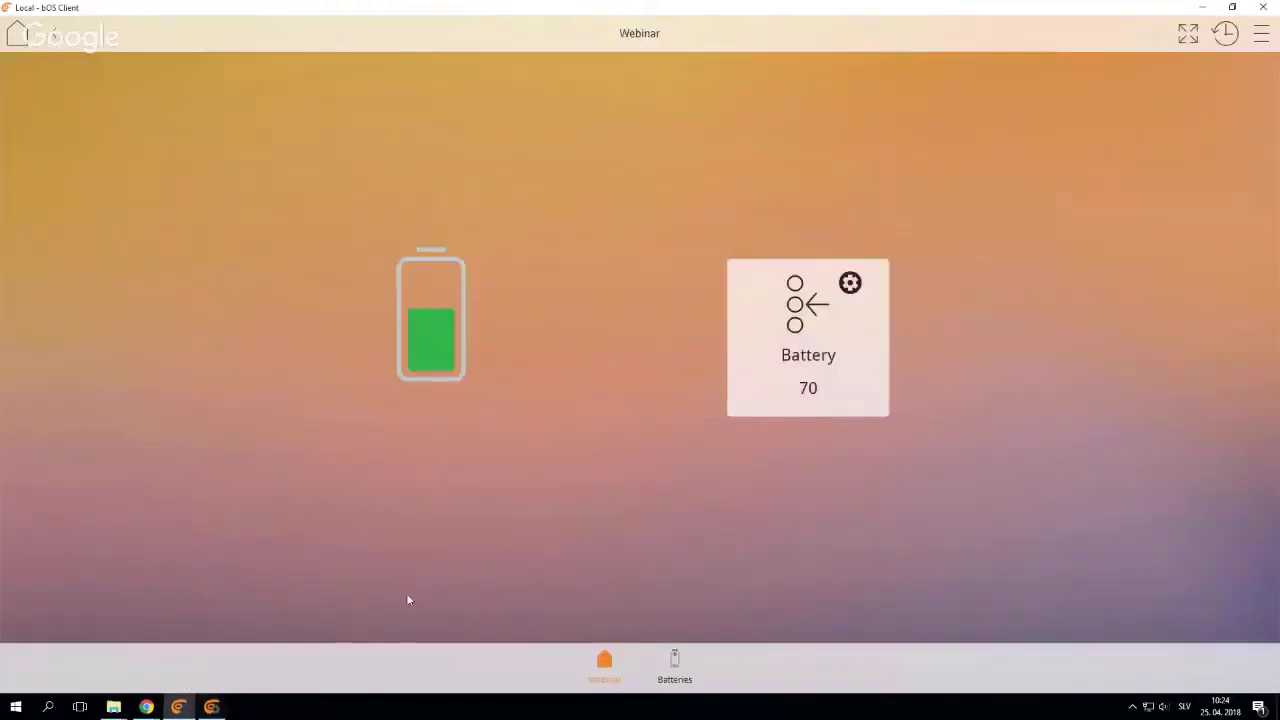
click(602, 662)
click(604, 664)
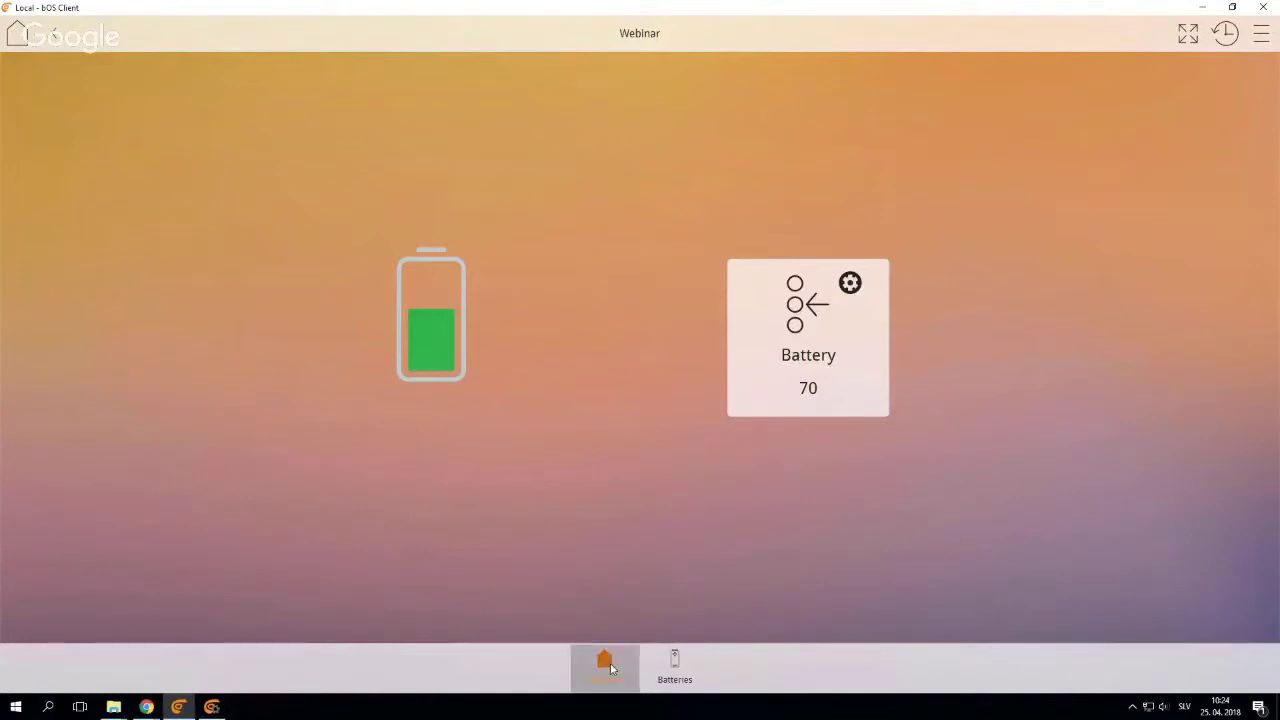
click(804, 405)
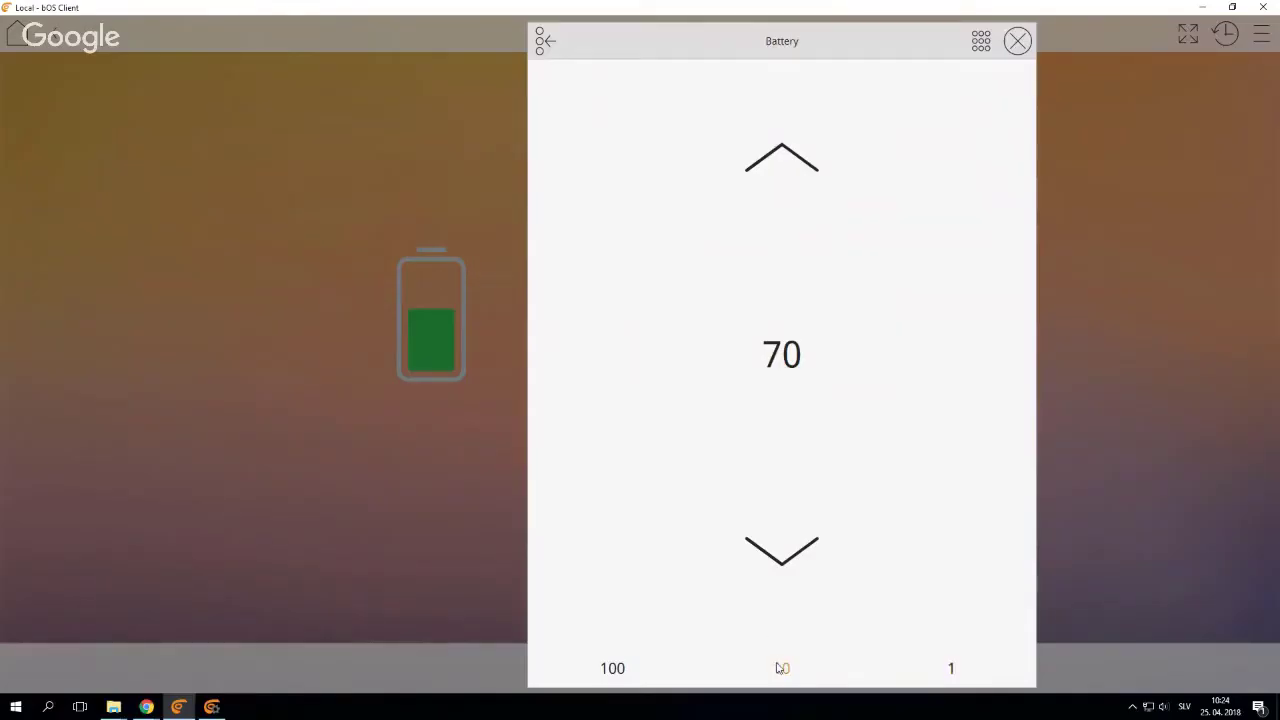
click(801, 545)
click(795, 550)
click(791, 555)
click(791, 557)
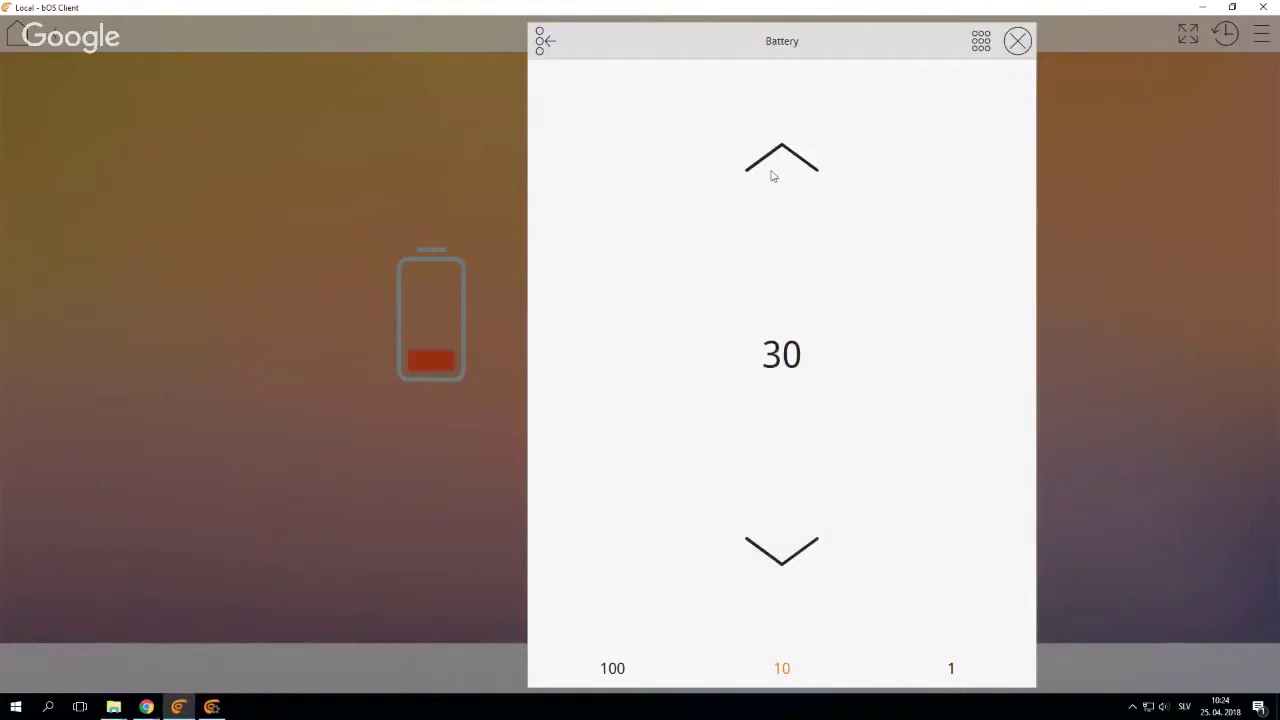
click(771, 170)
click(771, 170)
click(771, 170)
click(771, 170)
click(771, 170)
click(495, 508)
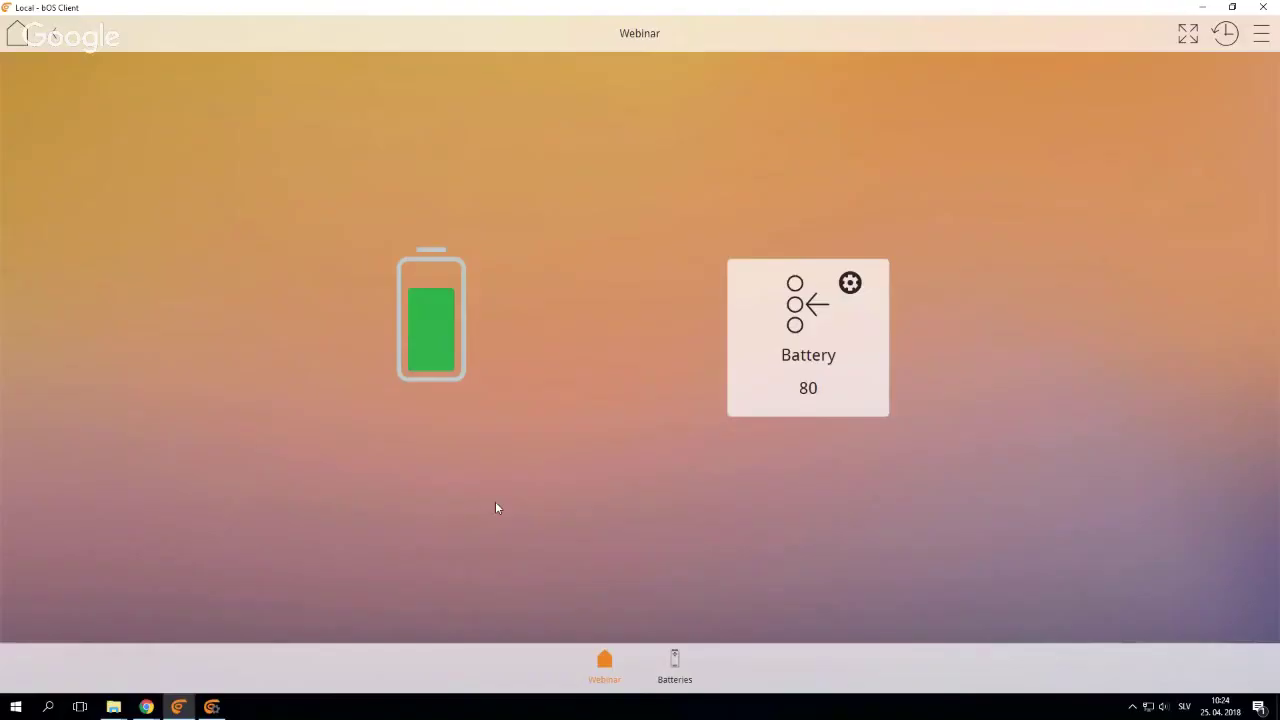
- Check the Battery's form shows ON/OFF, SET VALUE and CURRENT VALUE, then return to Configurator
click(766, 367)
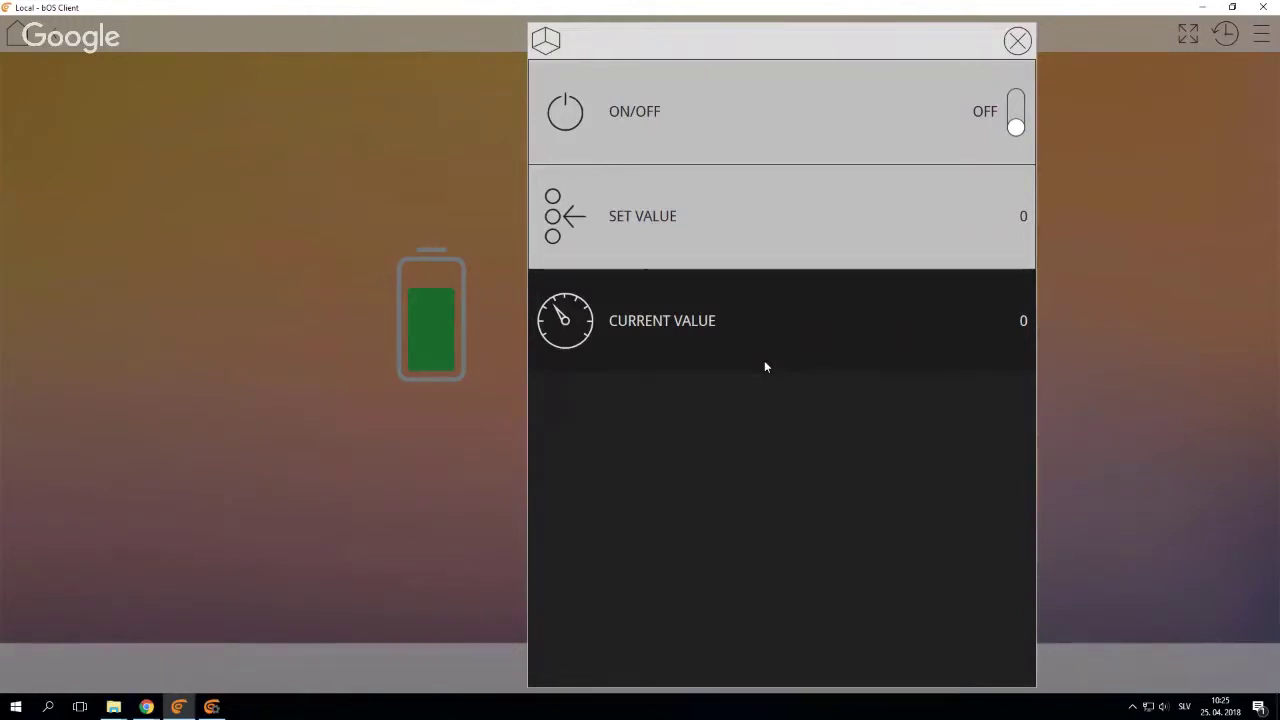
click(499, 503)
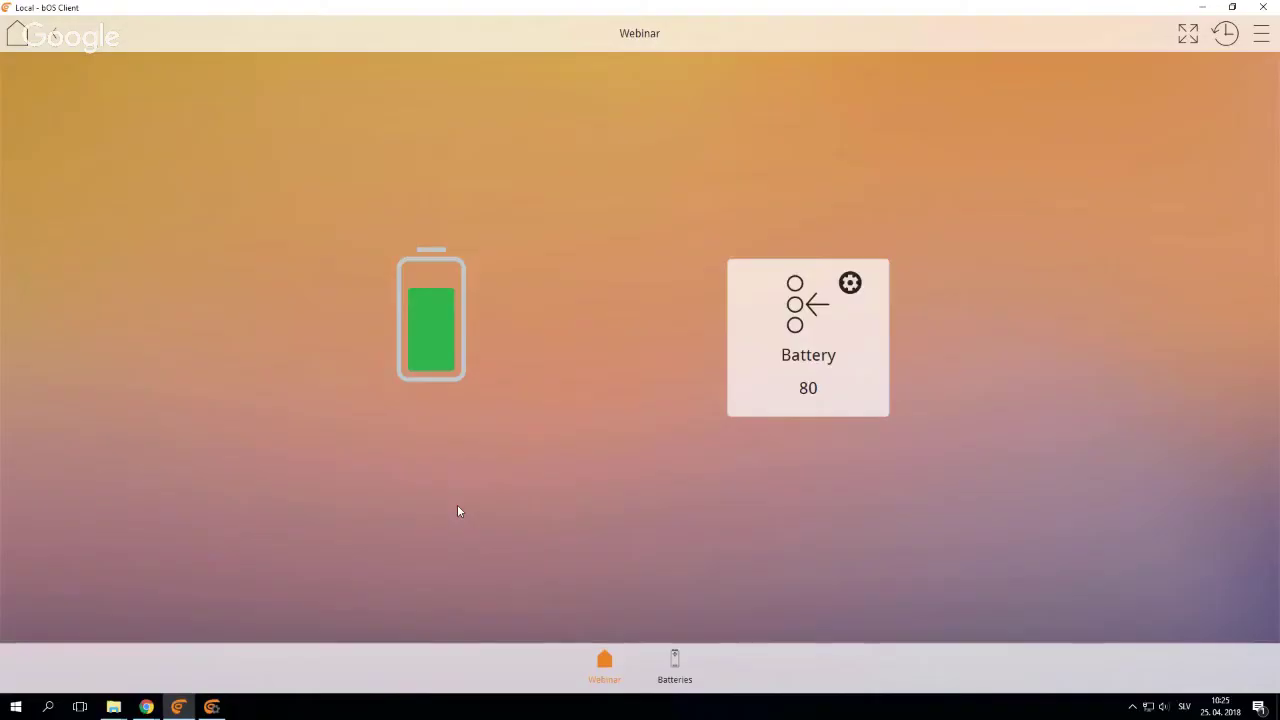
click(860, 382)
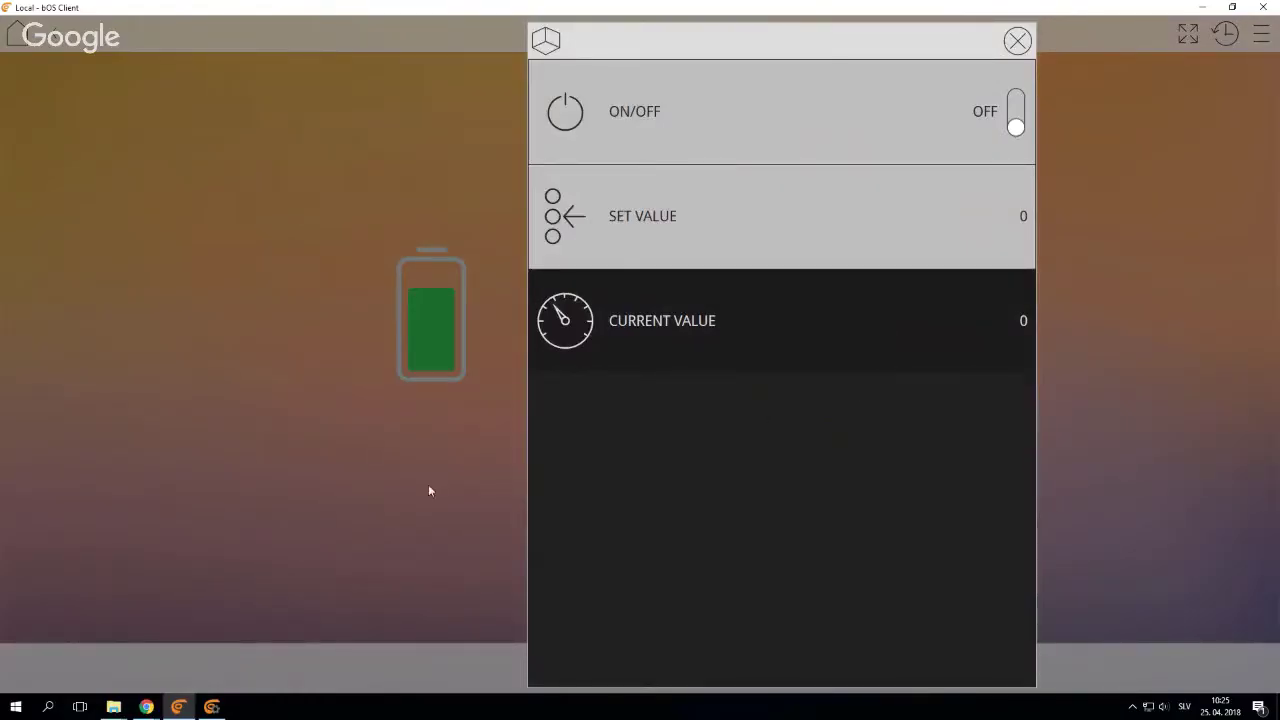
click(429, 490)
click(836, 414)
click(423, 491)
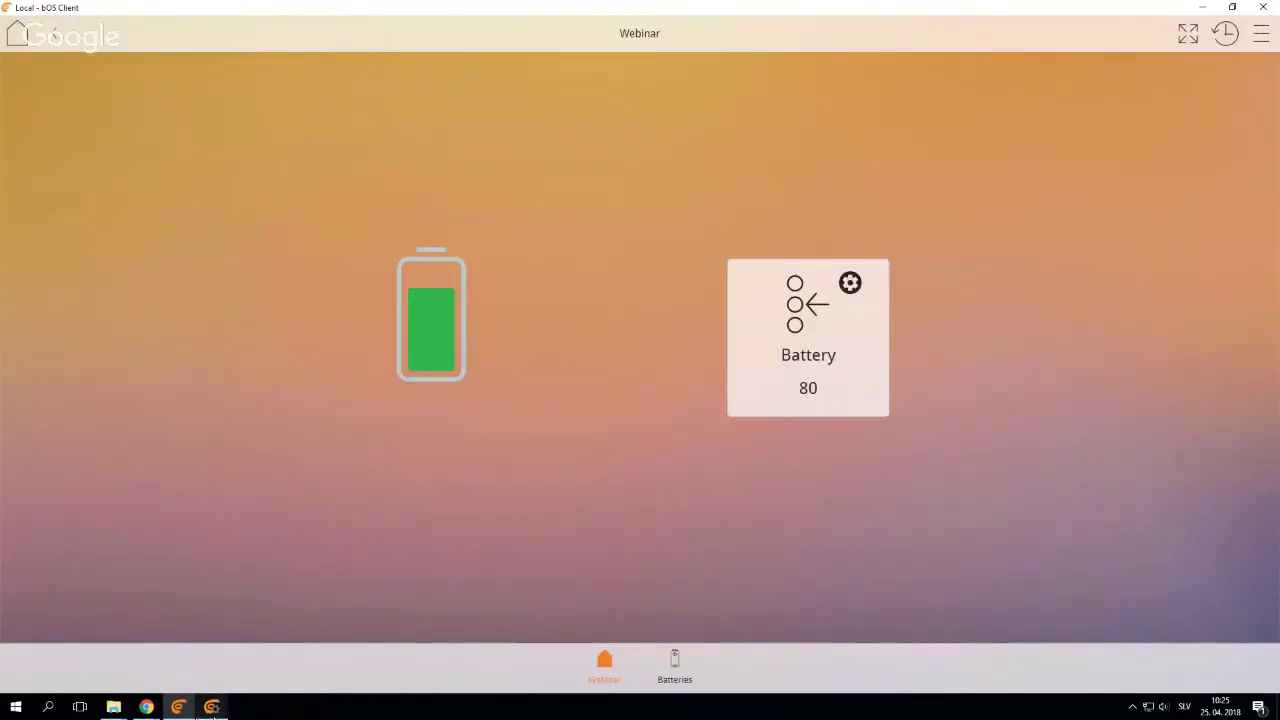
click(211, 707)
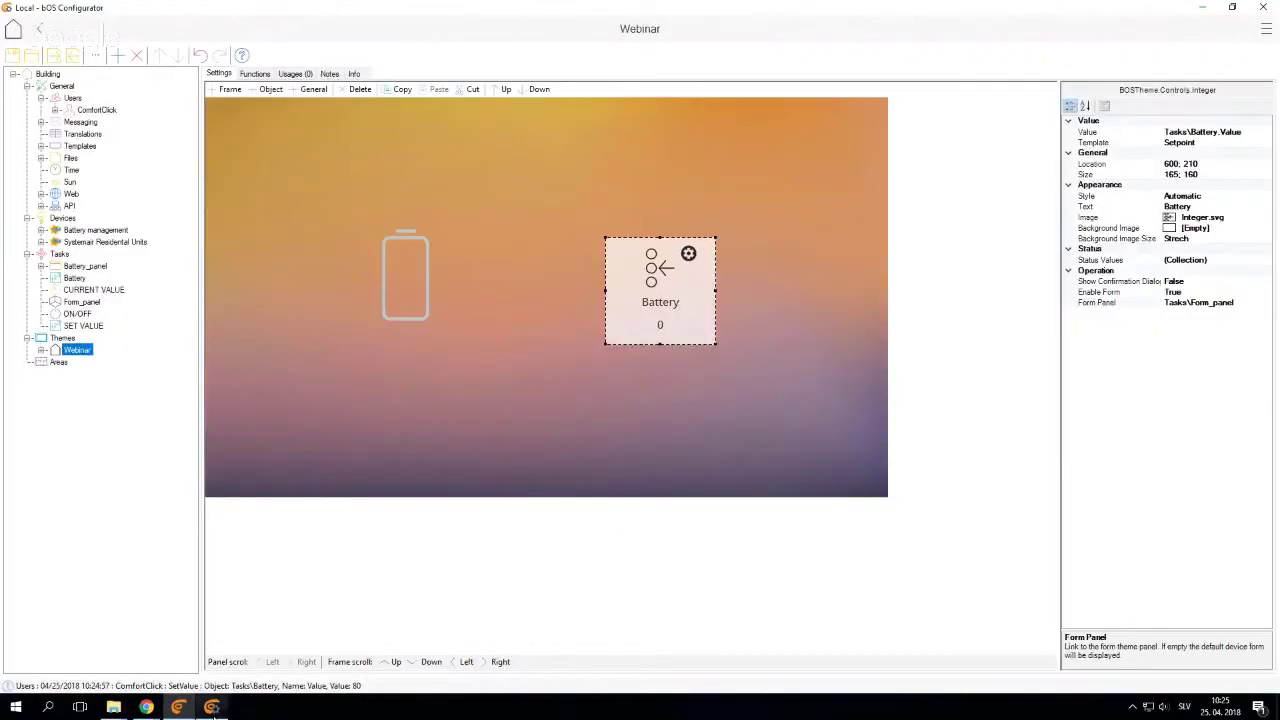
- Add a new Program task under Tasks
right_click(58, 256)
click(80, 270)
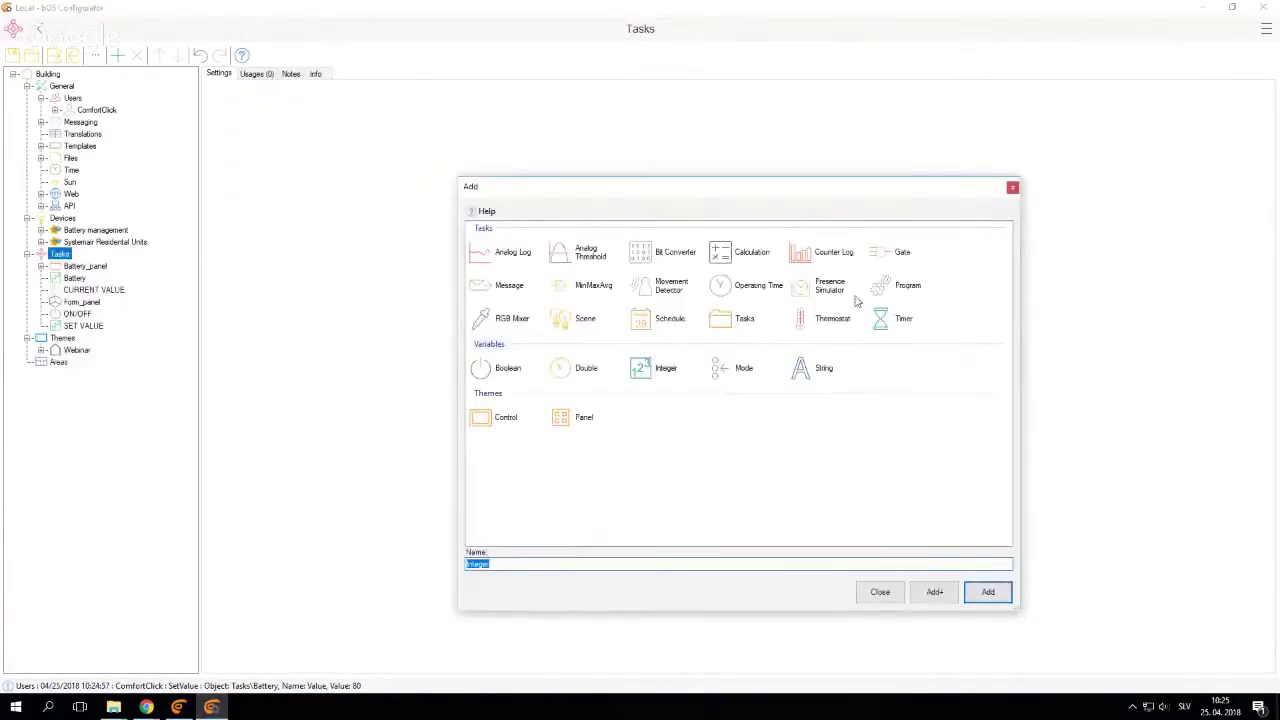
click(886, 290)
key(Return)
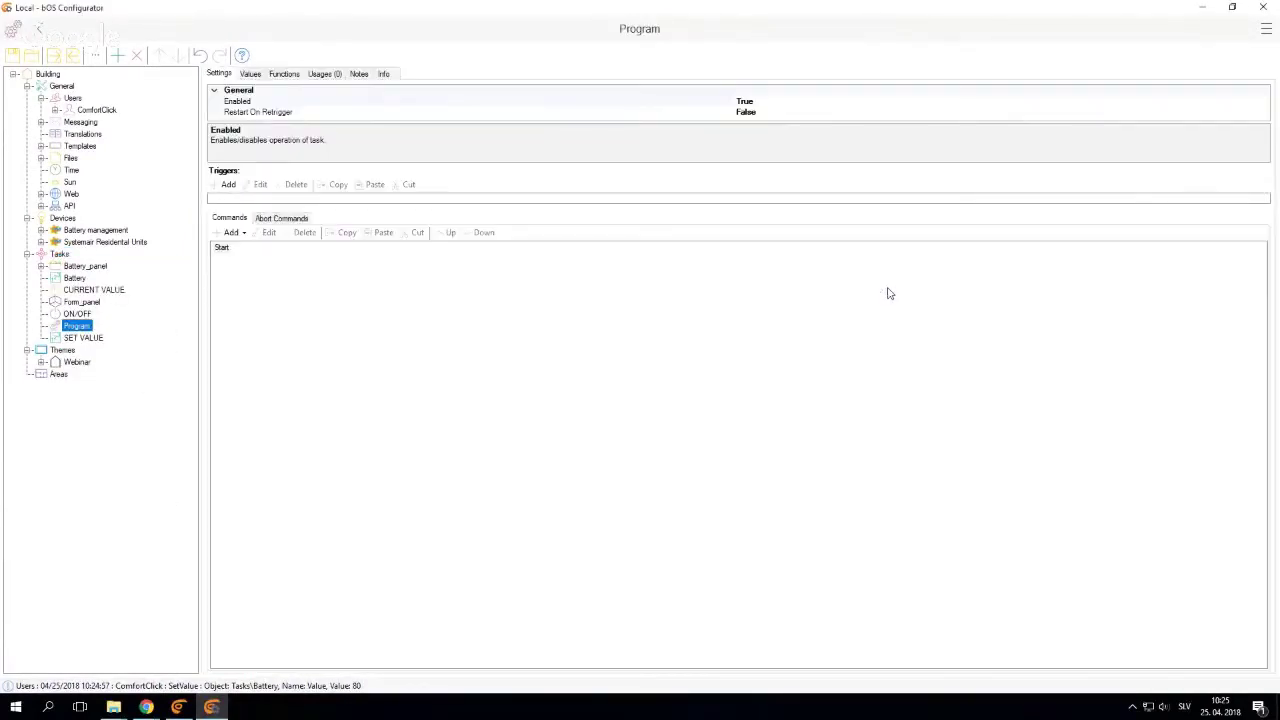
- Give the Program a trigger on ON/OFF with condition ValueChanged (OnChange)
click(226, 186)
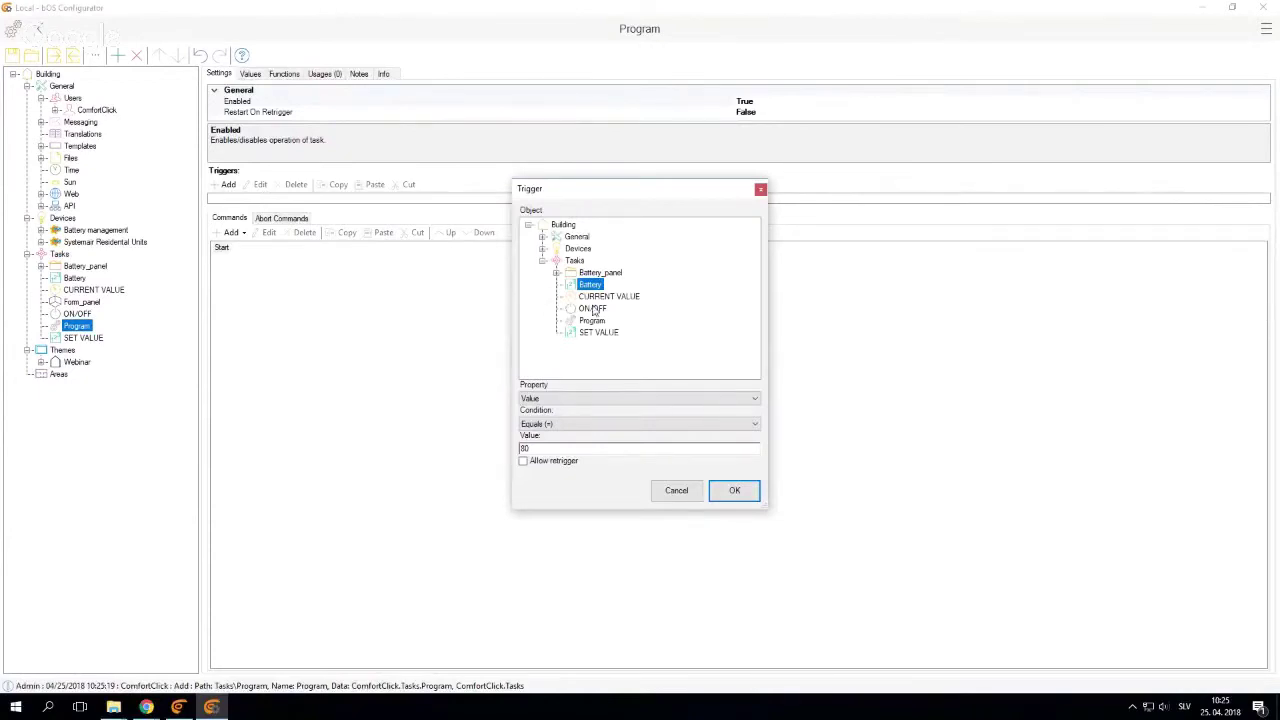
click(593, 308)
click(573, 429)
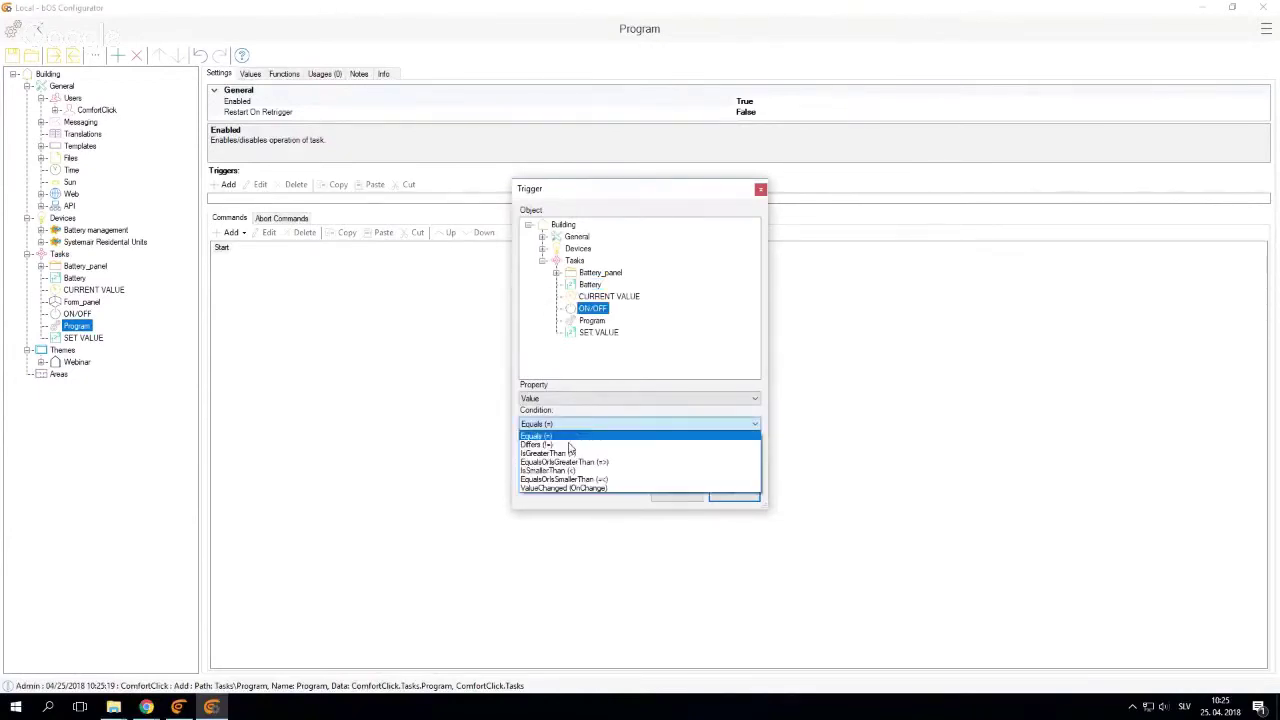
click(640, 484)
click(734, 490)
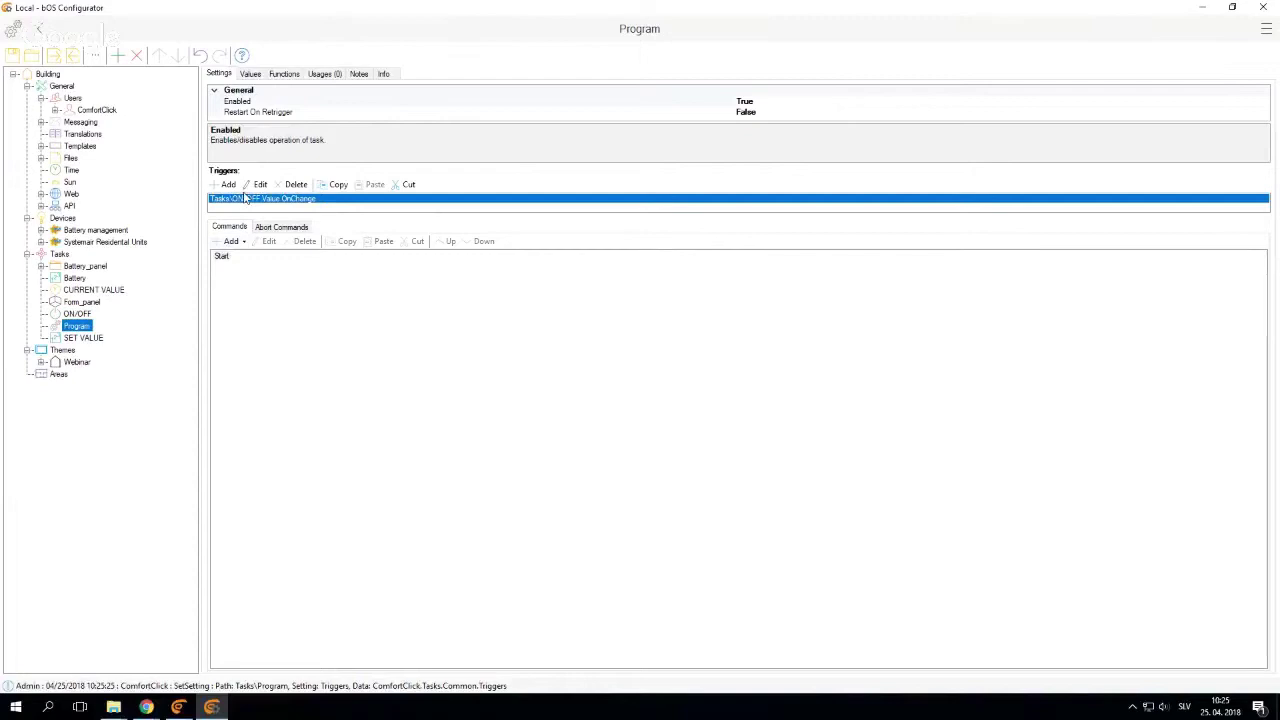
- Add an If ON/OFF = True condition that sets Tasks\Battery to 100
click(231, 241)
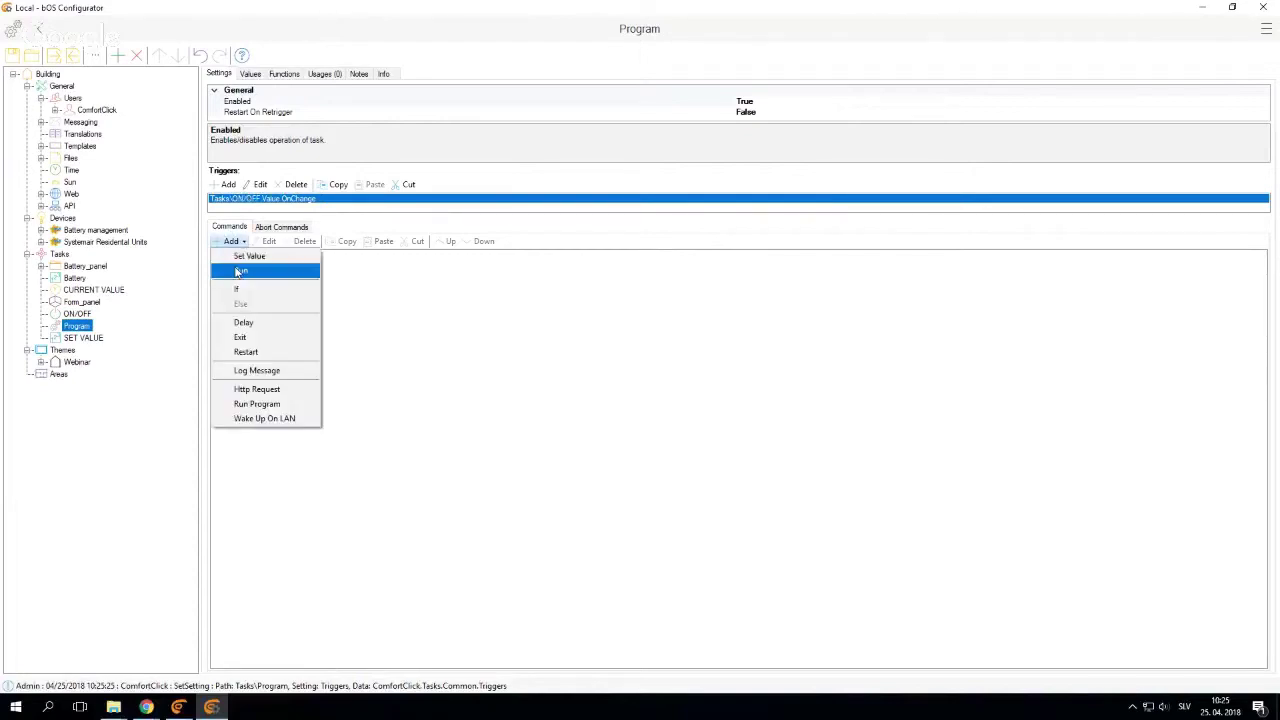
click(266, 288)
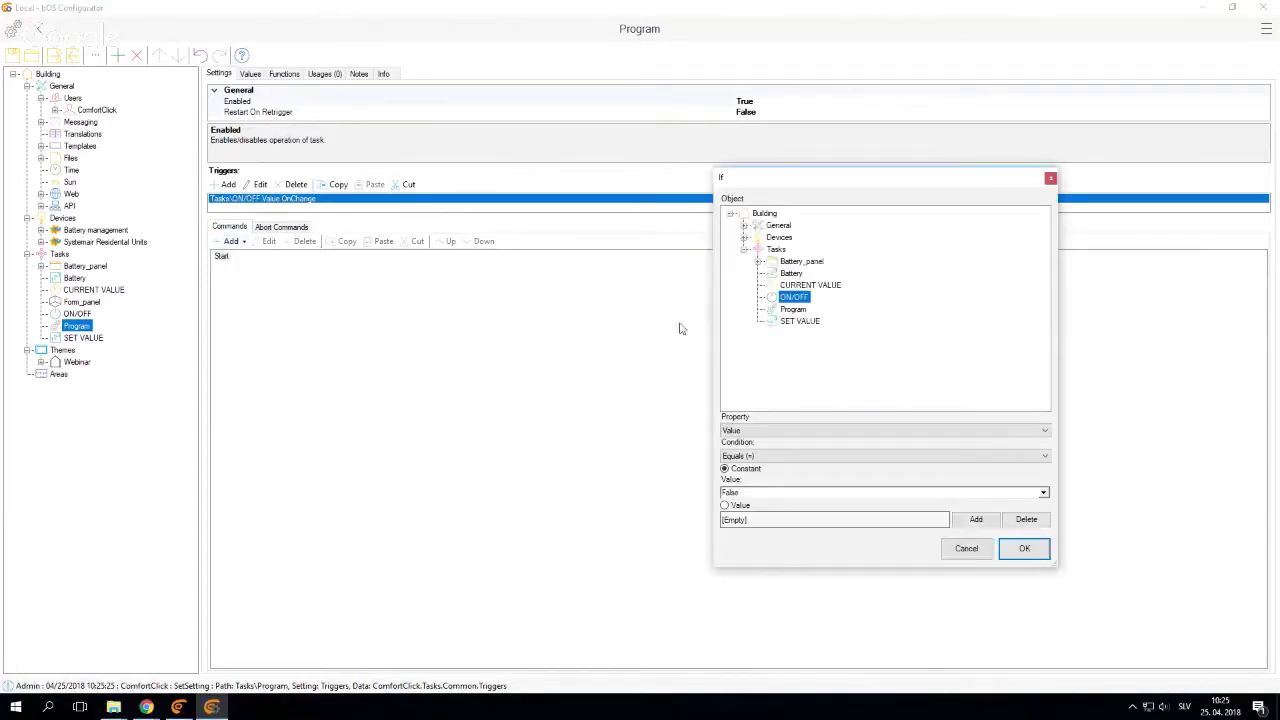
click(1000, 546)
right_click(265, 268)
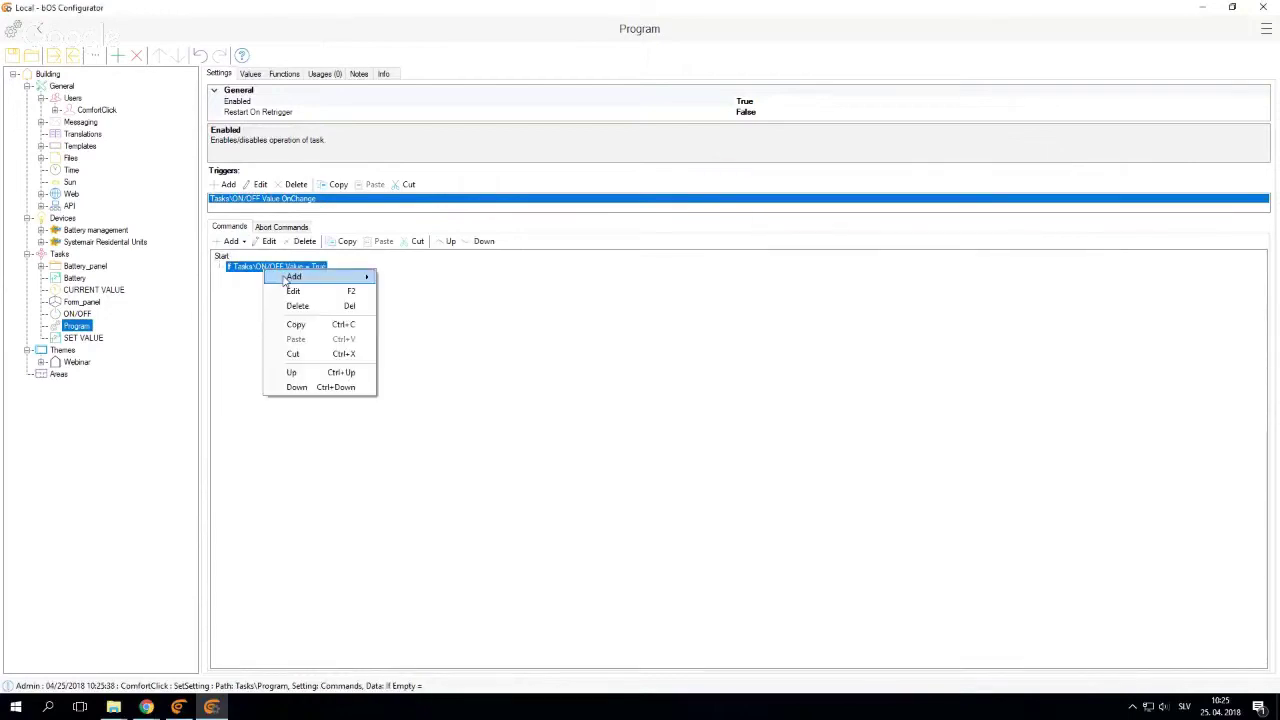
mouse_move(286, 276)
click(410, 276)
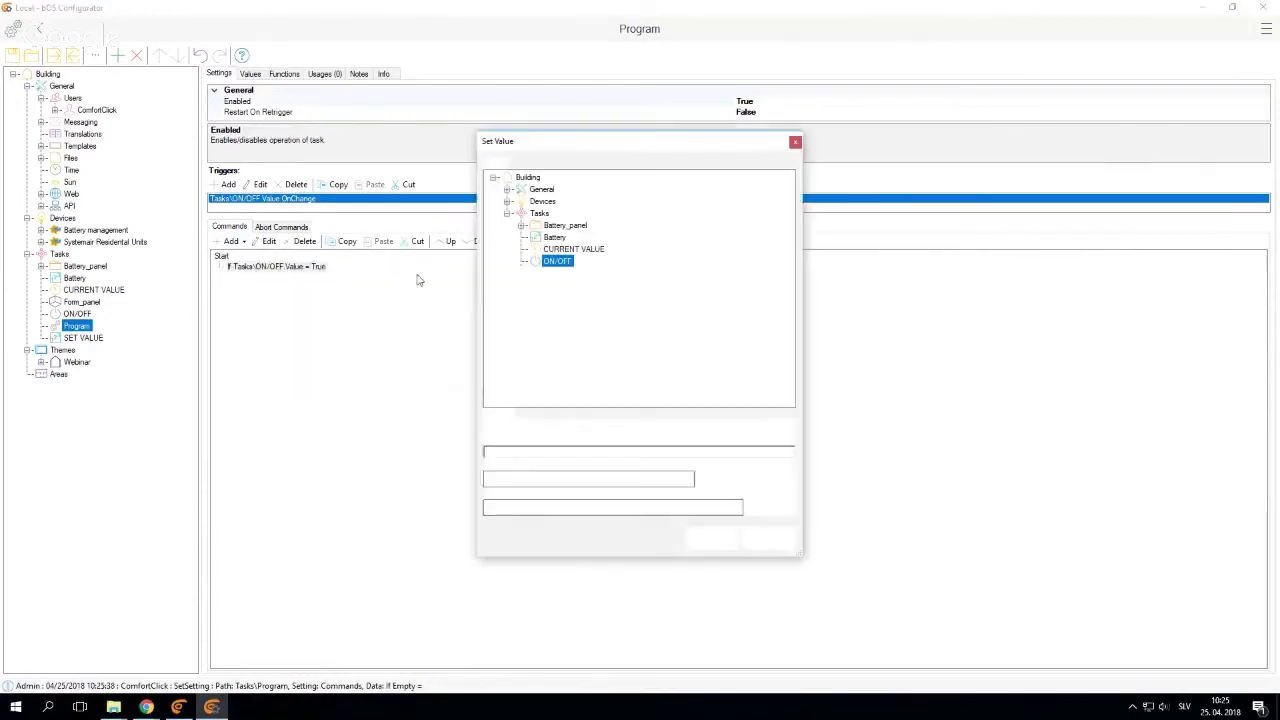
click(554, 238)
double_click(516, 452)
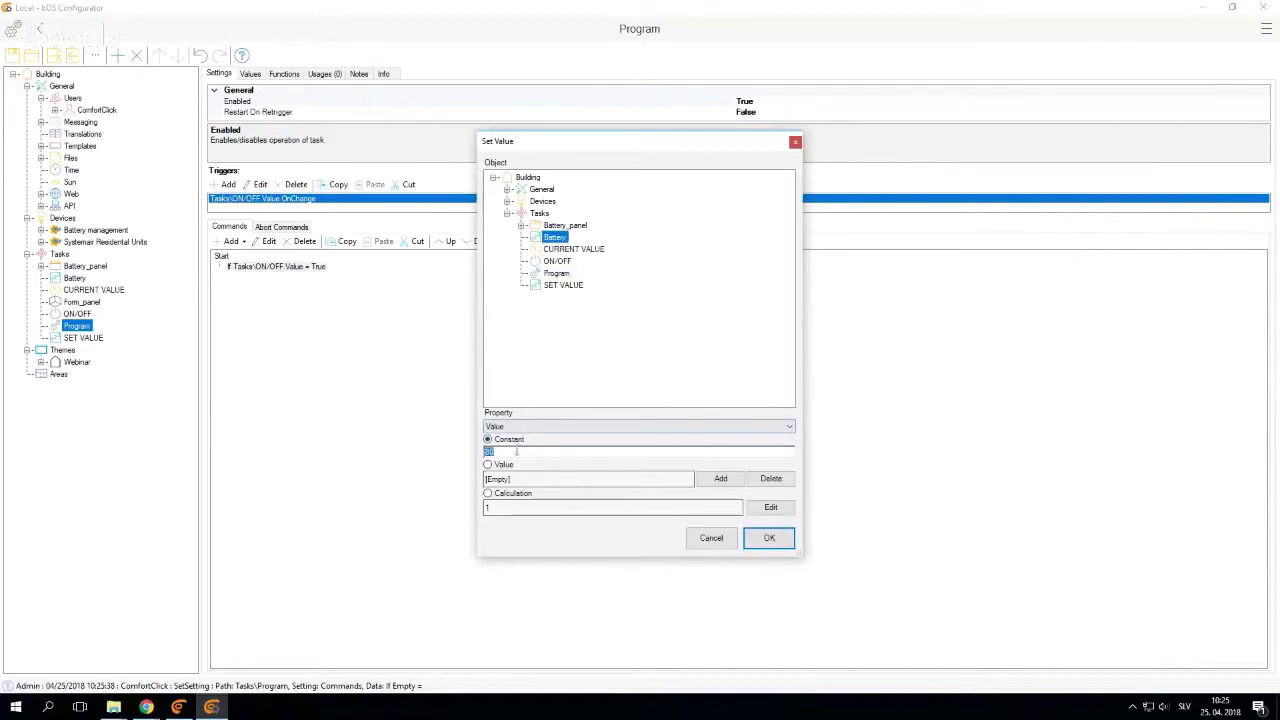
click(769, 537)
- Add an If ON/OFF = False condition that sets Tasks\Battery to 20
right_click(214, 257)
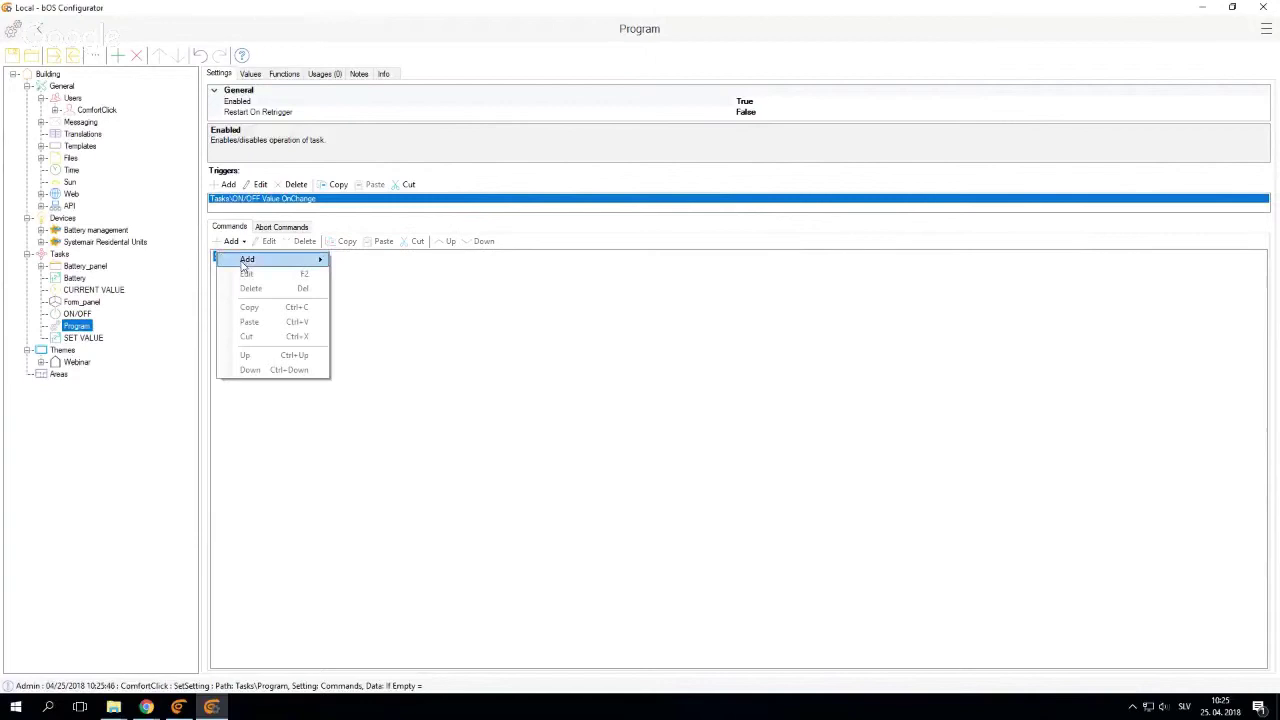
mouse_move(260, 259)
click(394, 291)
click(794, 297)
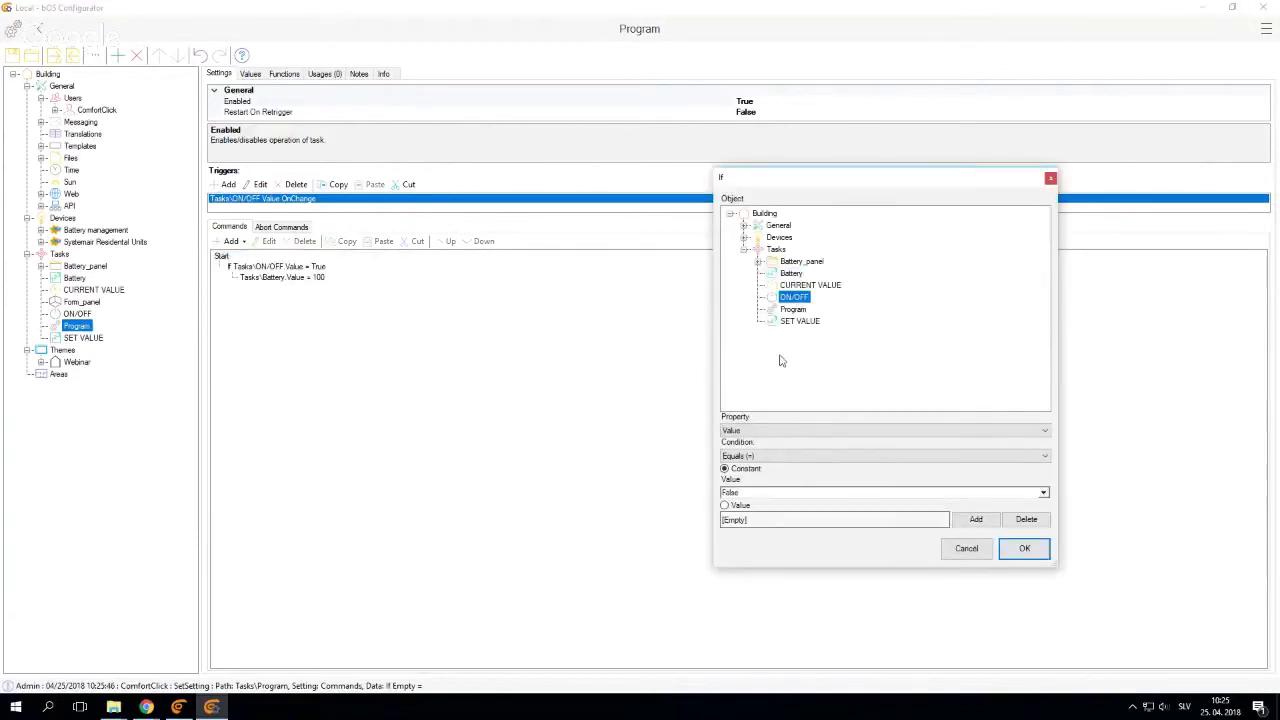
click(1024, 548)
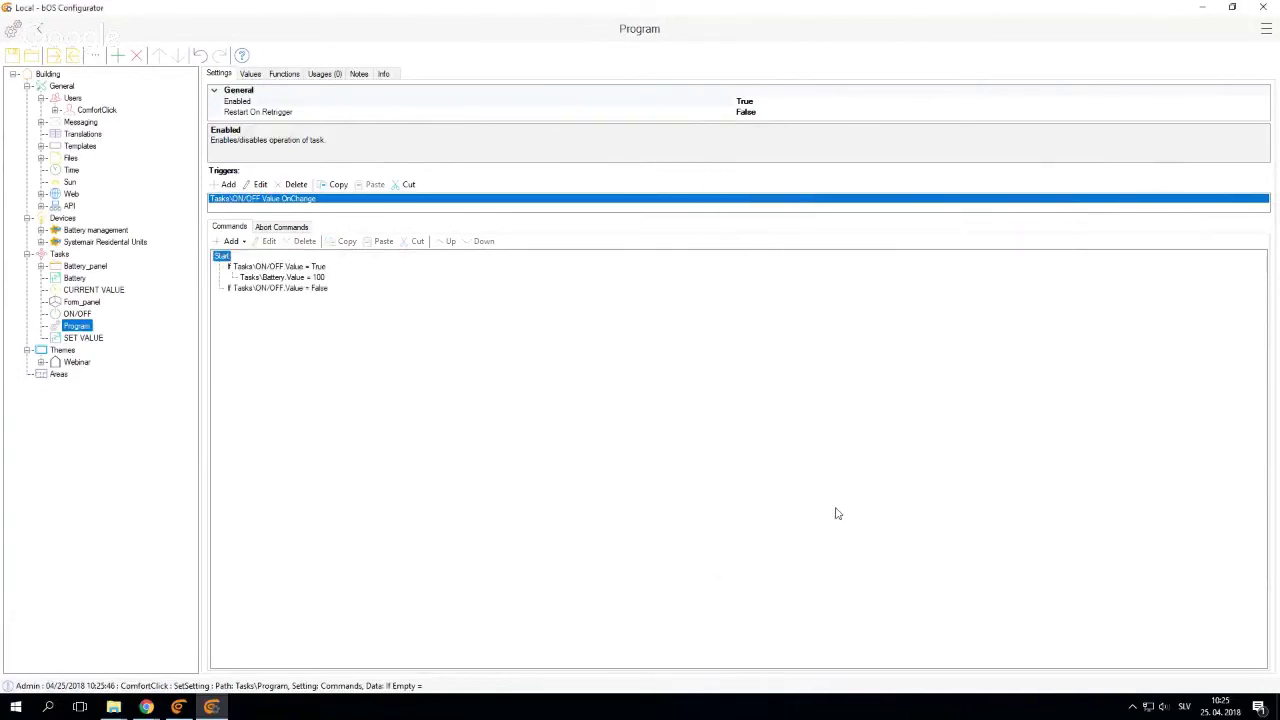
click(288, 288)
right_click(288, 289)
mouse_move(370, 298)
click(436, 300)
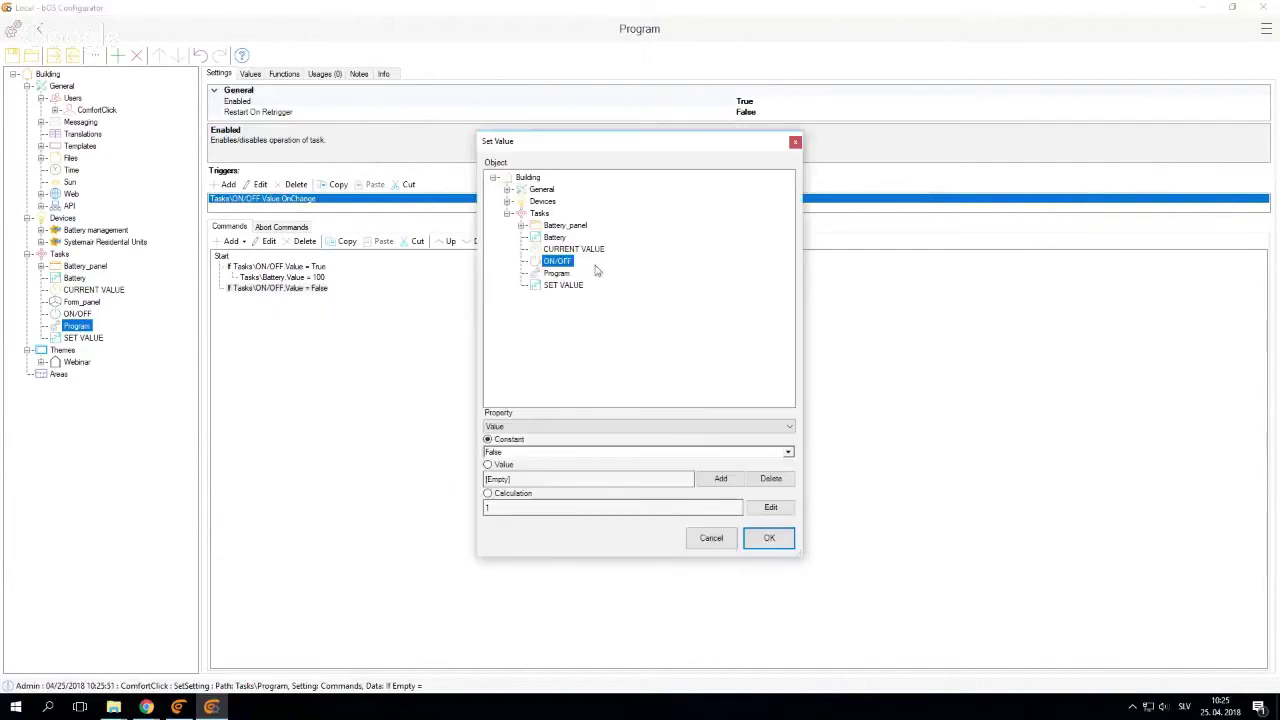
click(554, 238)
double_click(499, 451)
text(0)
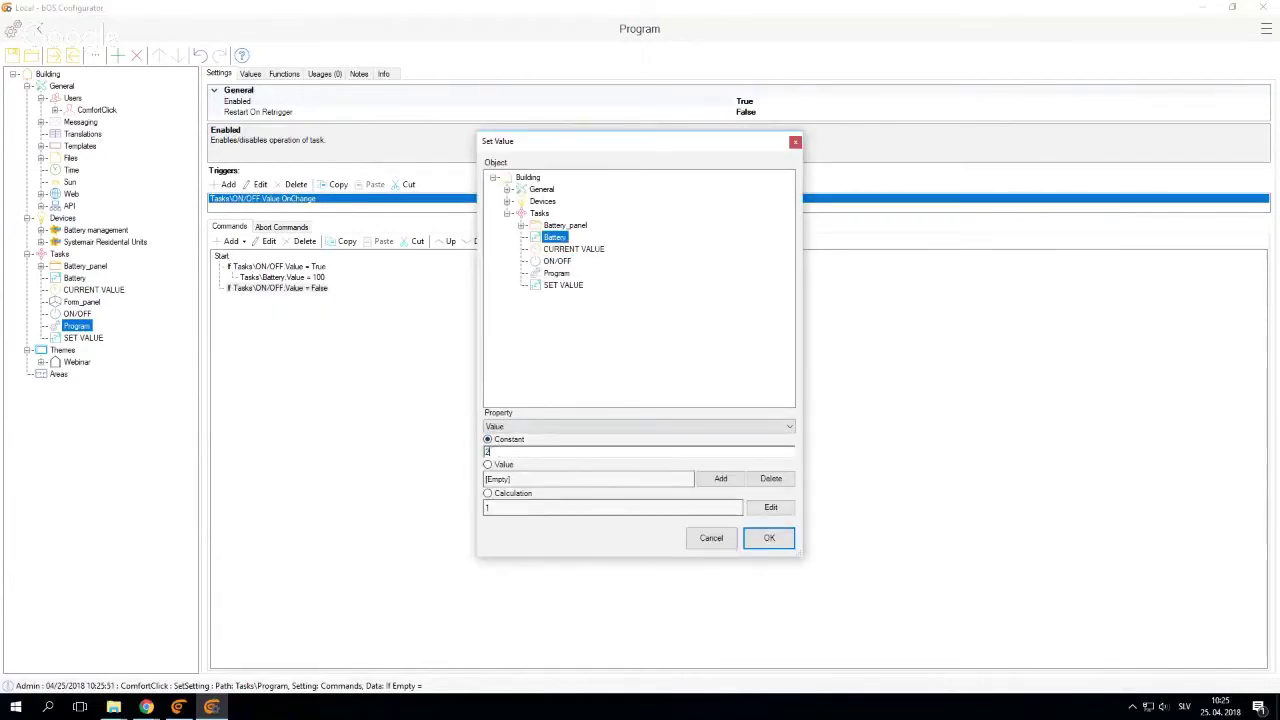
click(769, 538)
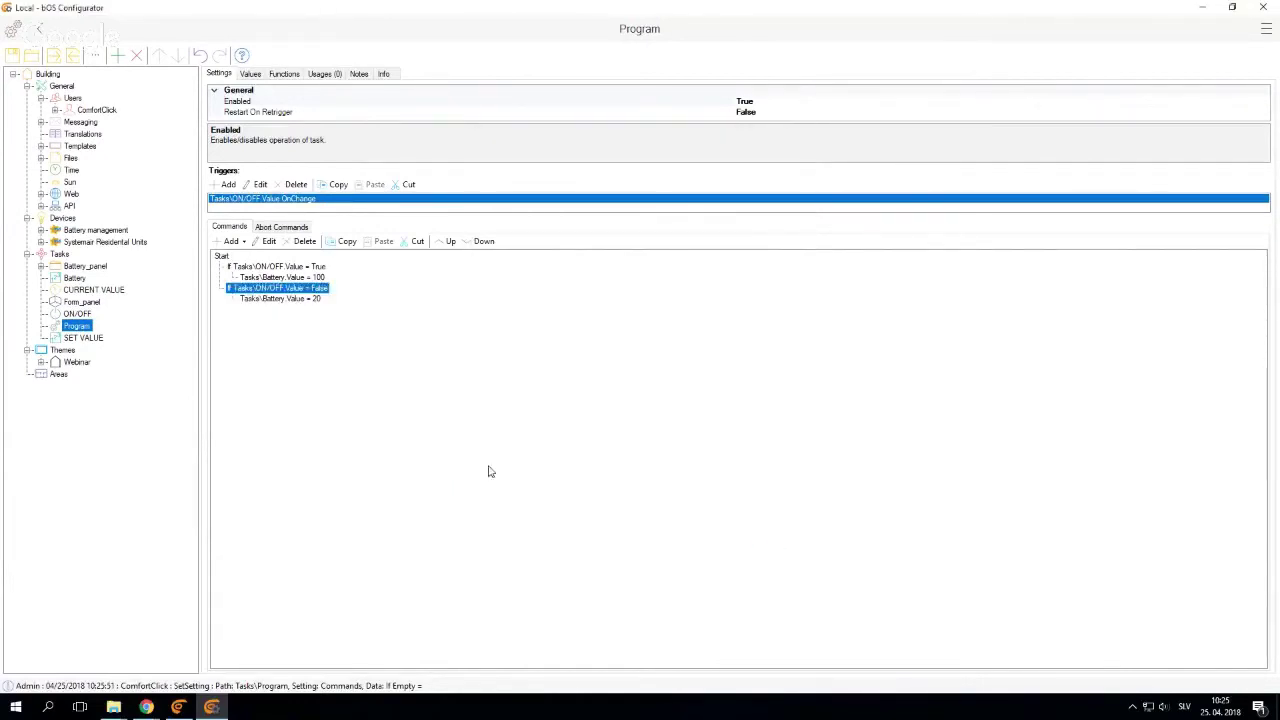
- In bOS Client, switch ON/OFF on from the Battery tile so the Battery fills to 100
click(178, 707)
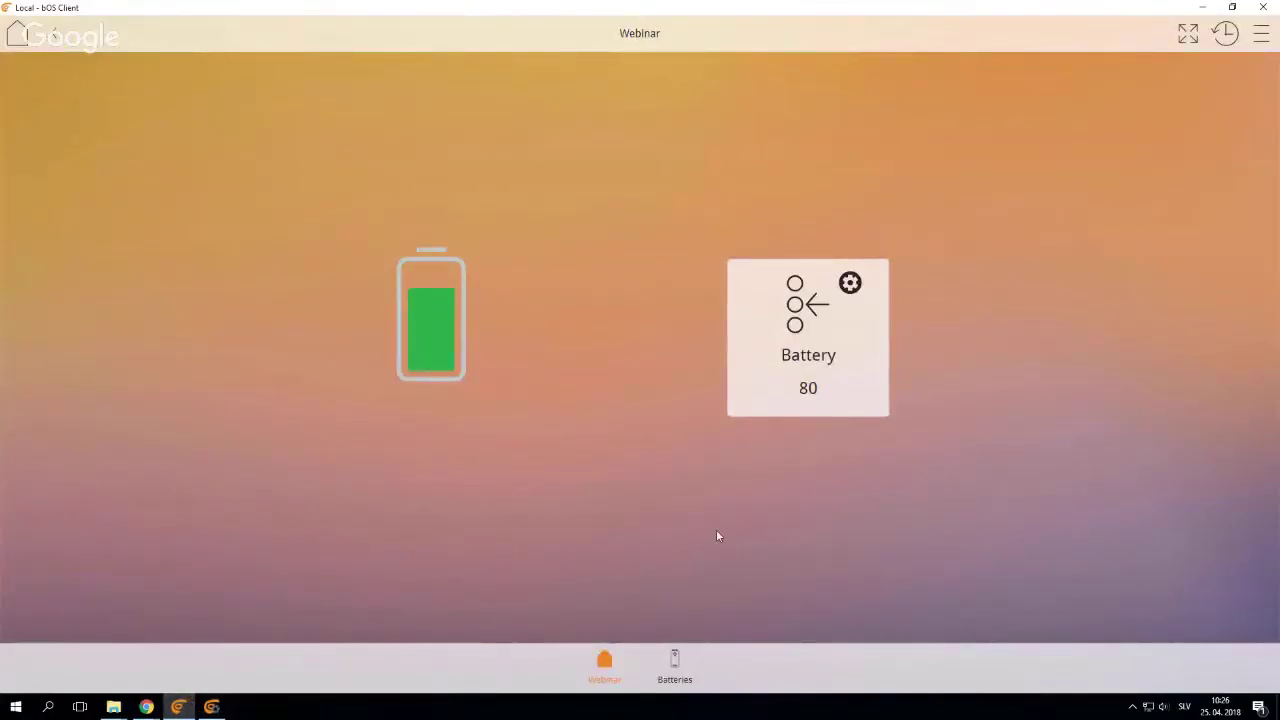
click(821, 380)
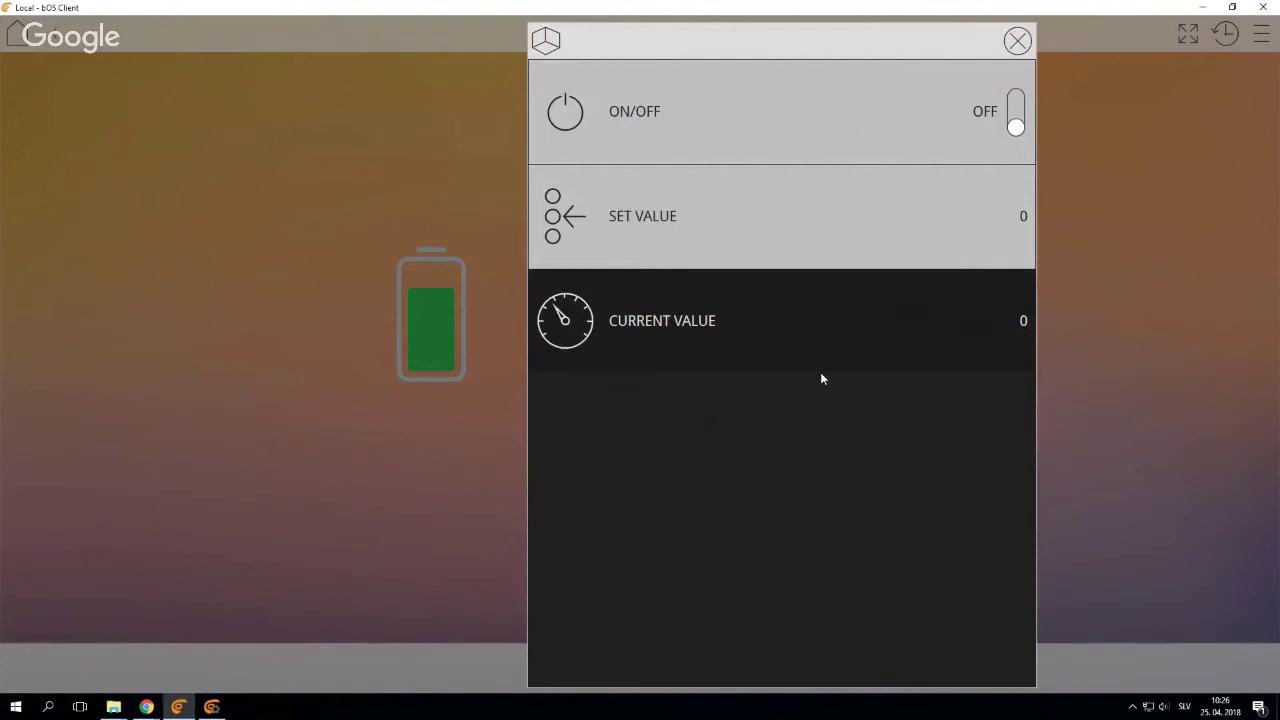
click(591, 124)
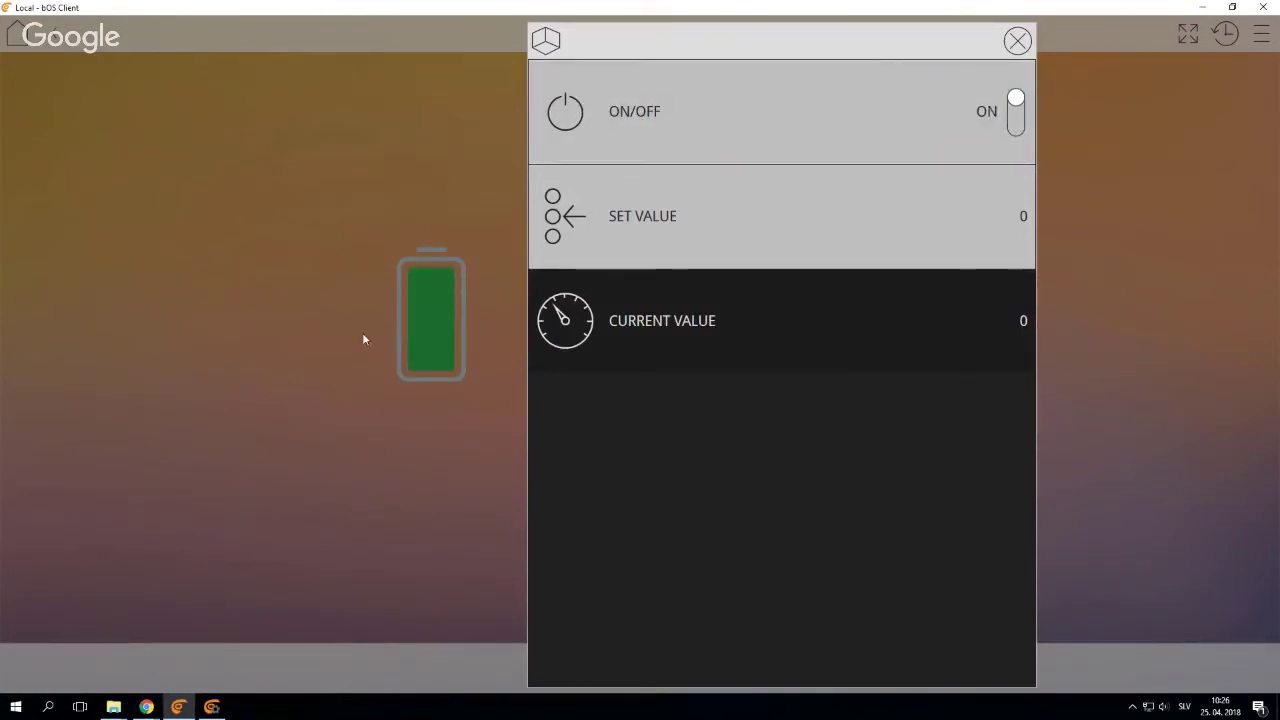
click(359, 432)
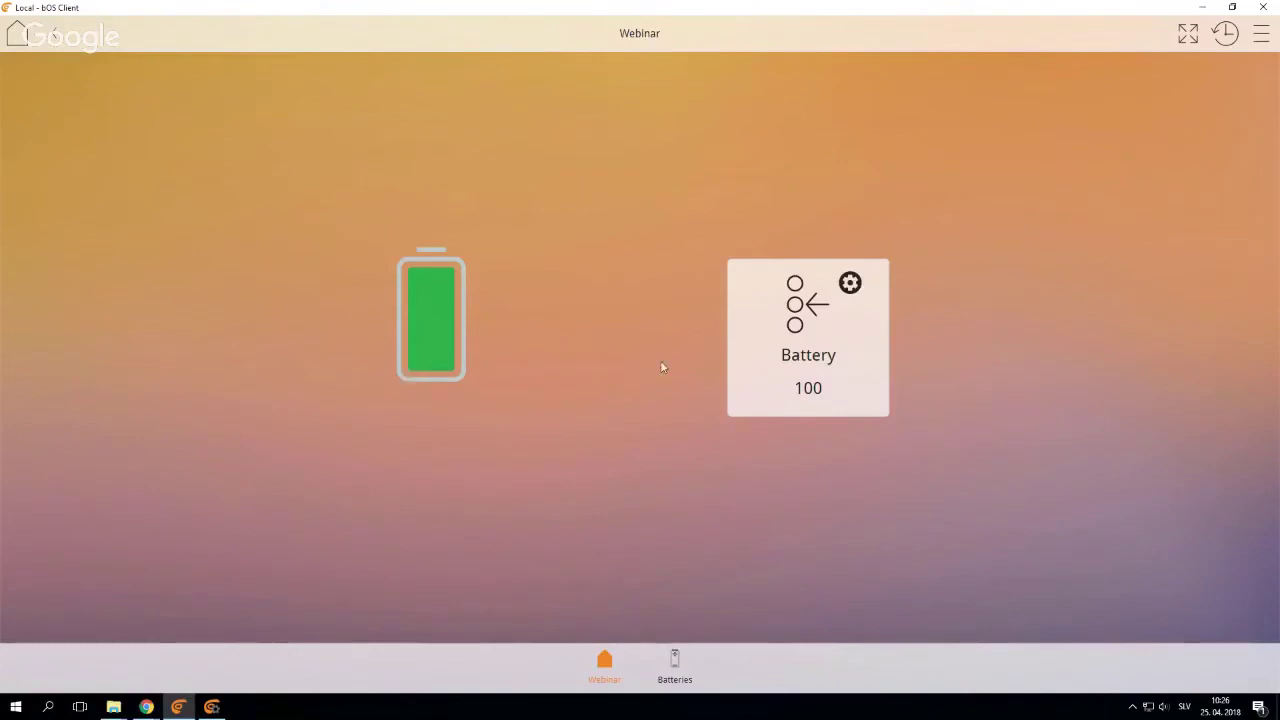
- Switch ON/OFF off again, dropping the Battery to a red 20
click(792, 357)
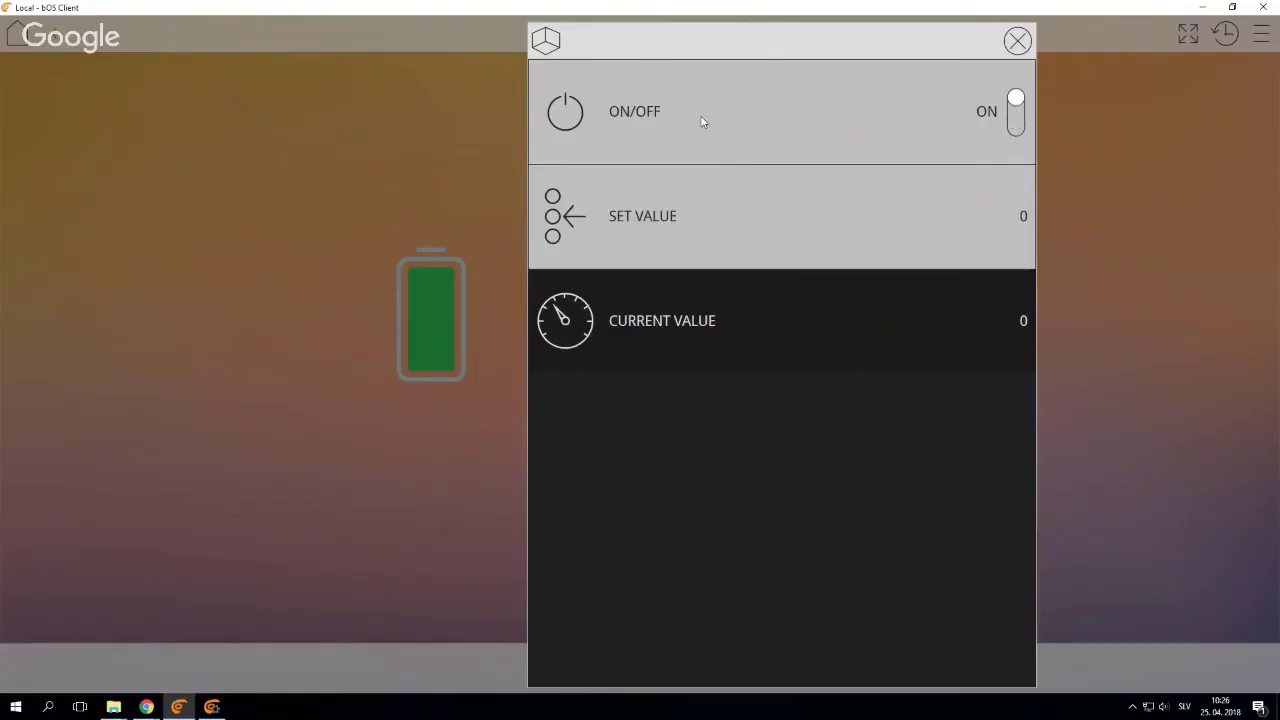
click(702, 121)
click(390, 483)
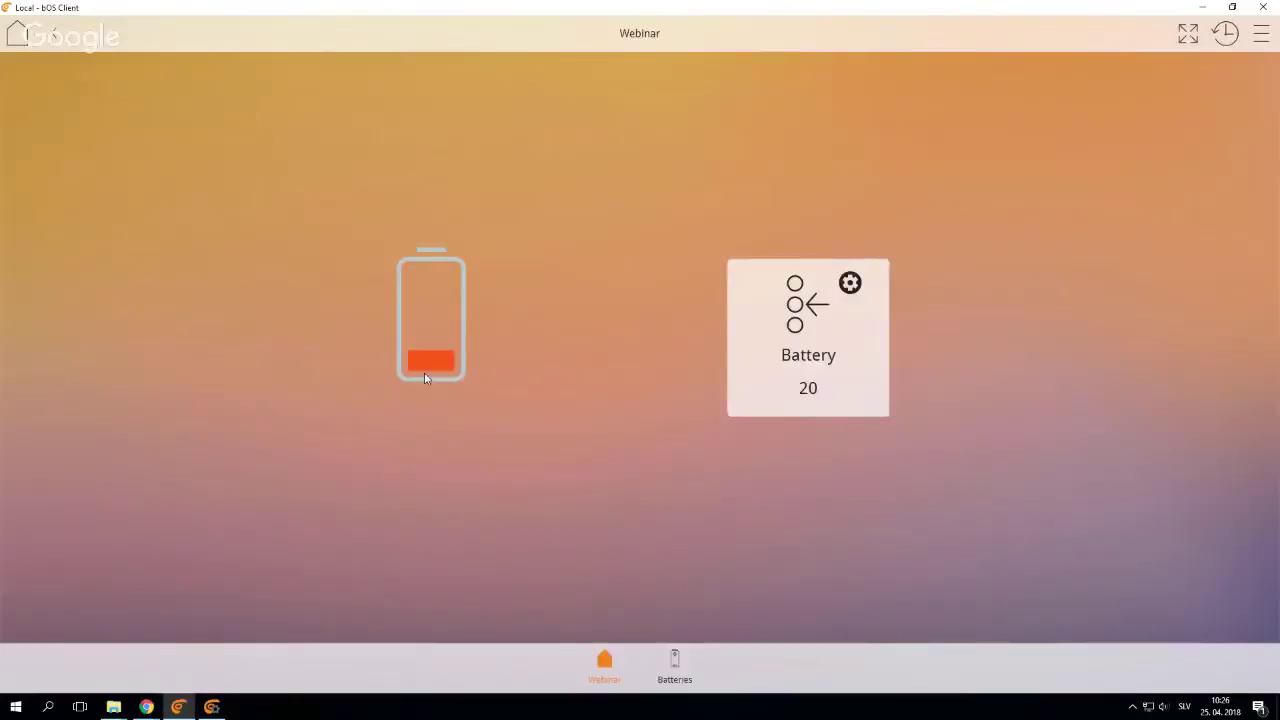
- Check the Battery panel in bOS Client shows ON/OFF off with values at 0, then return to bOS Configurator
click(211, 706)
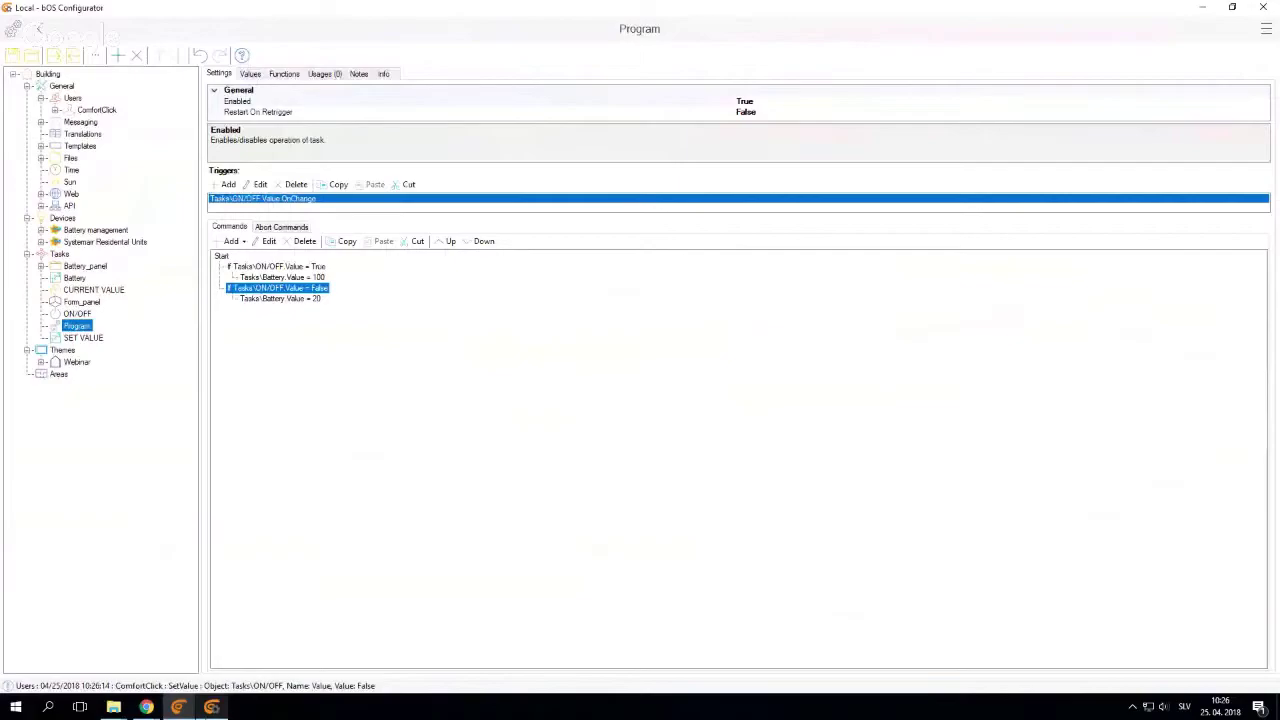
click(178, 706)
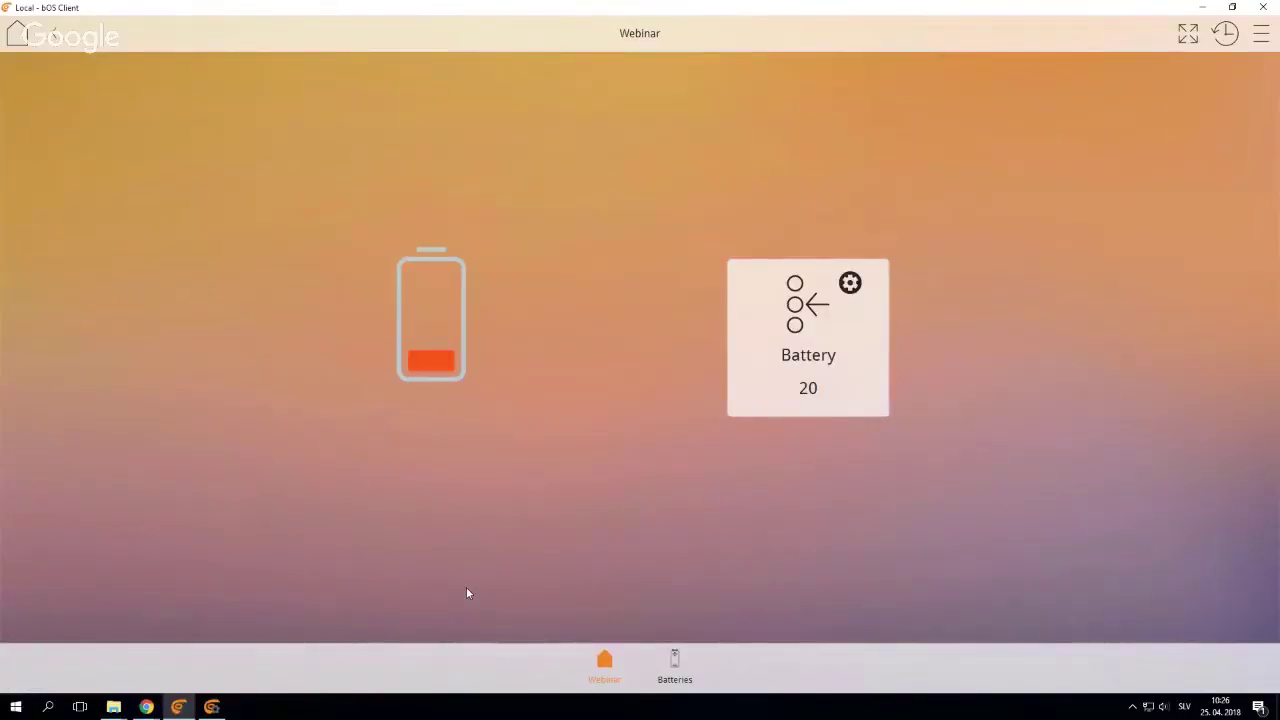
click(828, 363)
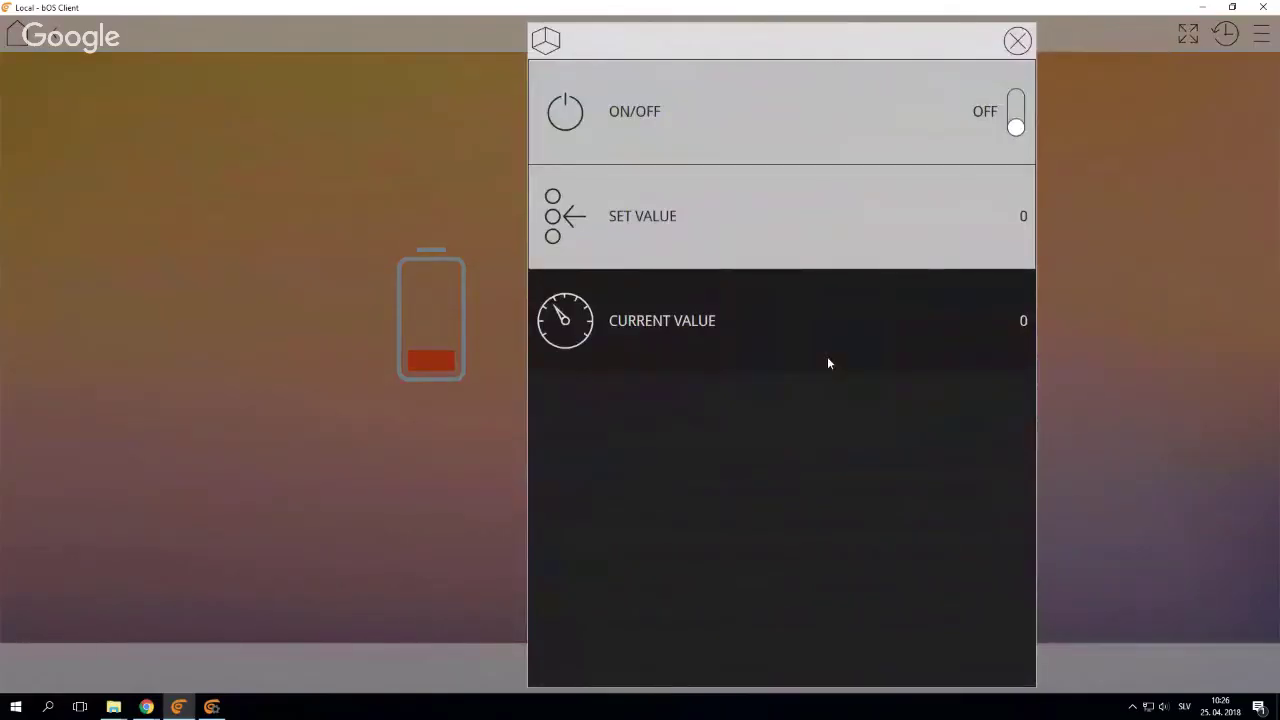
click(1162, 457)
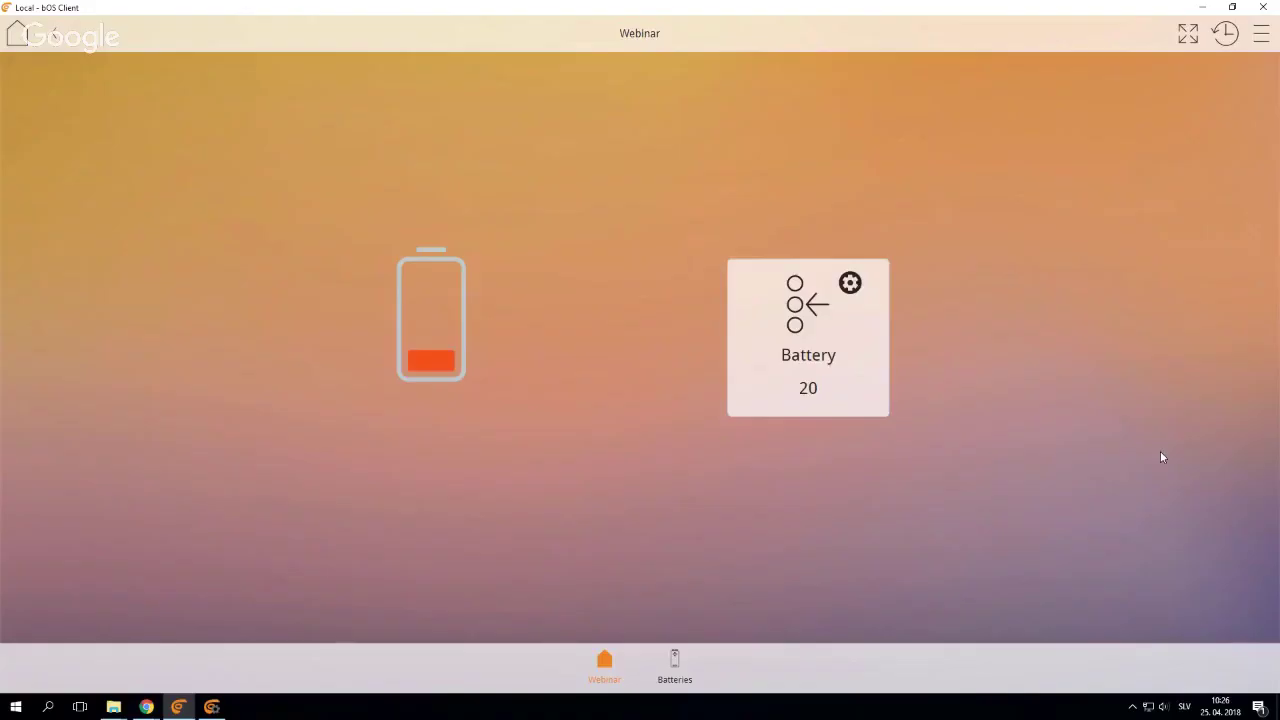
click(212, 706)
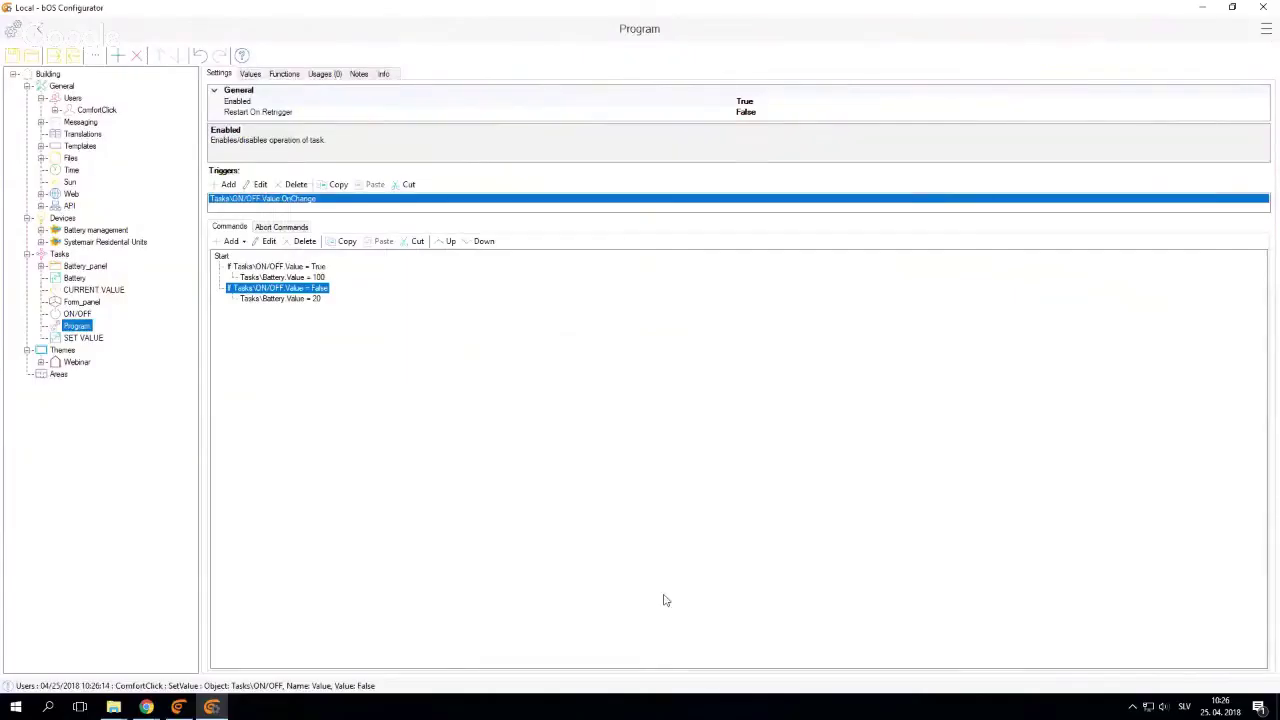